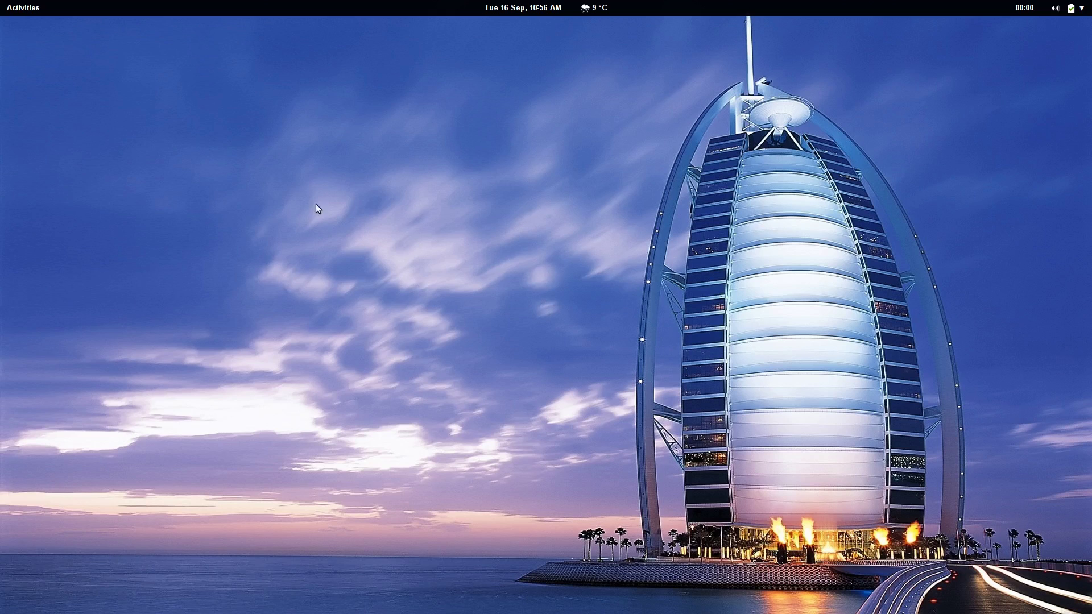
- Search the activities overview for Firefox, clear the search and return to the empty desktop
{"action": "mouse_move", "coordinate": [5, 5]}
{"action": "key", "text": "super"}
{"action": "type", "text": "firef"}
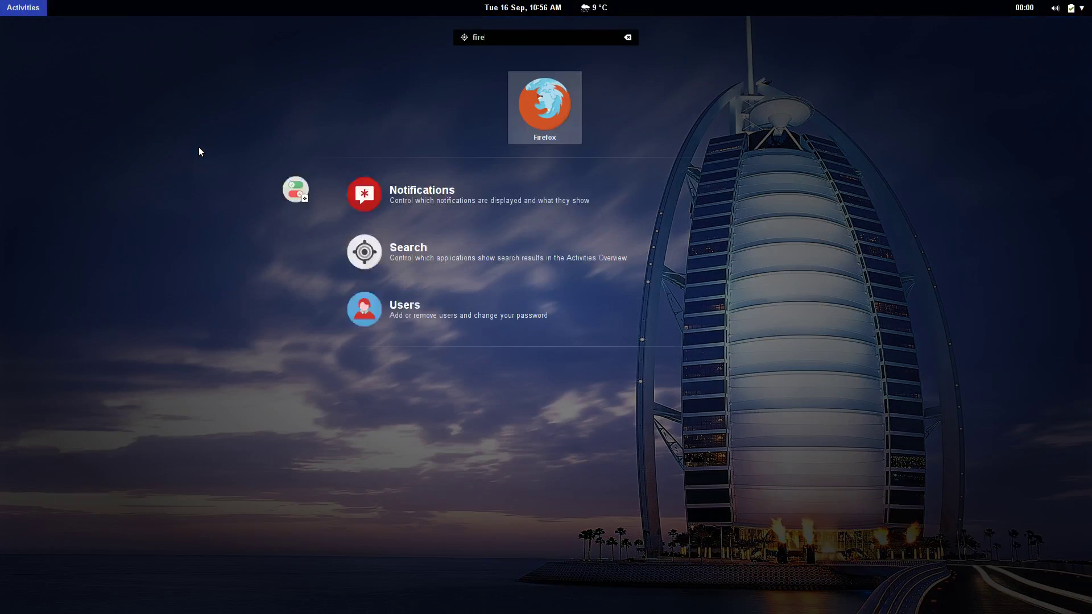
{"action": "key", "text": "BackSpace"}
{"action": "key", "text": "BackSpace"}
{"action": "key", "text": "BackSpace"}
{"action": "key", "text": "BackSpace"}
{"action": "key", "text": "BackSpace"}
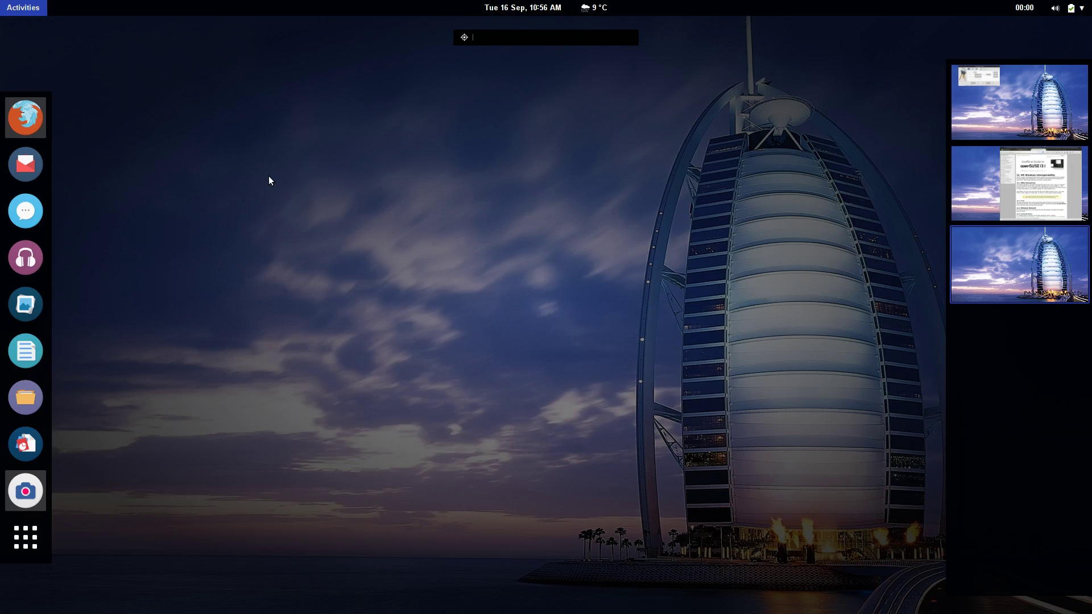
{"action": "key", "text": "Escape"}
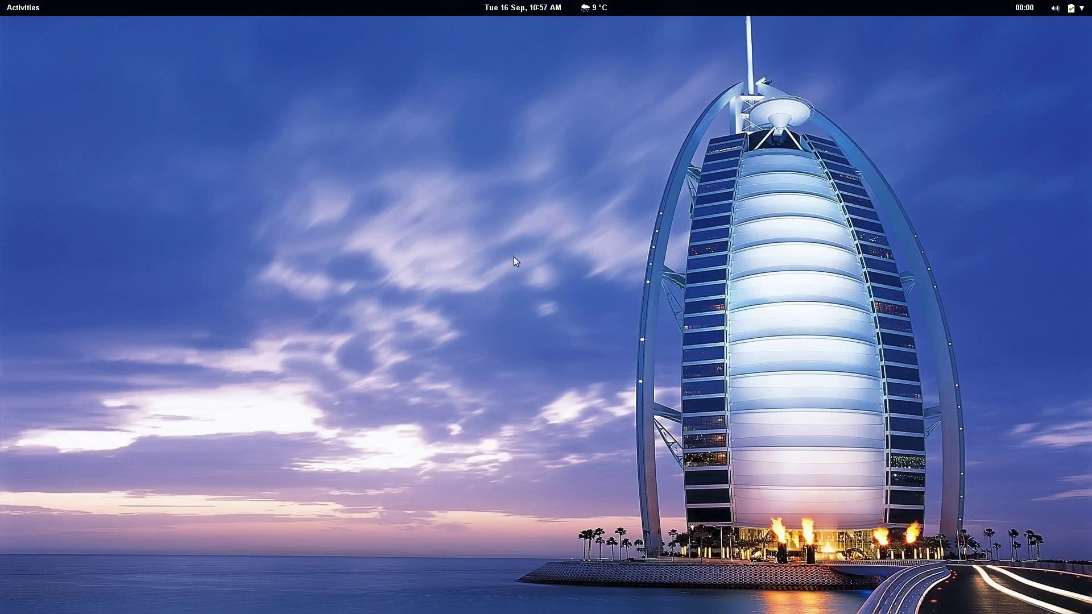
- Switch to the Firefox workspace and turn on the Applications Menu extension on the GNOME Shell Extensions site
{"action": "key", "text": "ctrl+alt+Up"}
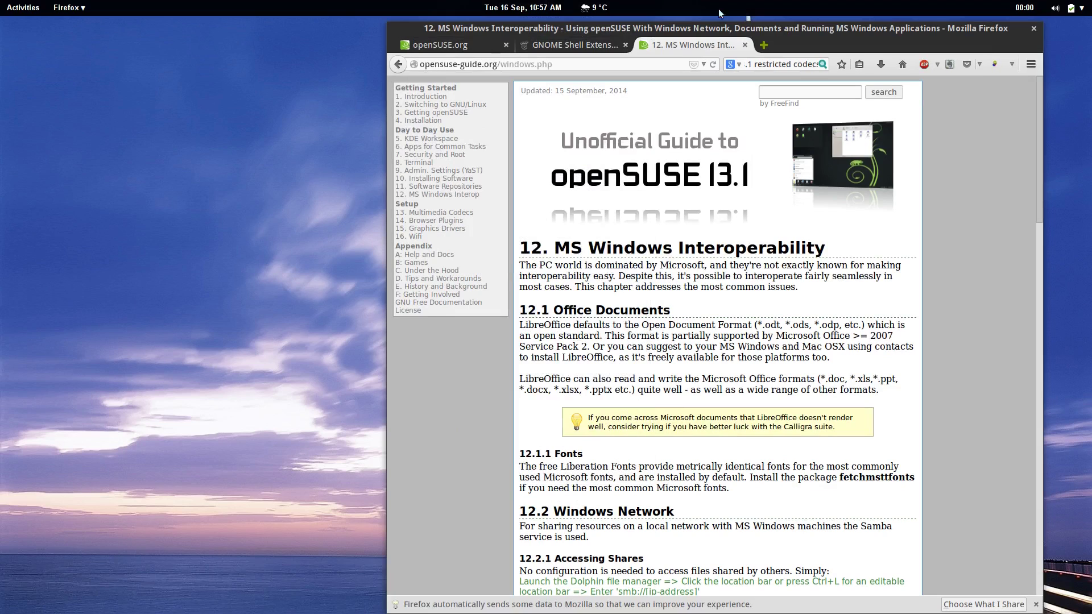
{"action": "left_click", "coordinate": [575, 47]}
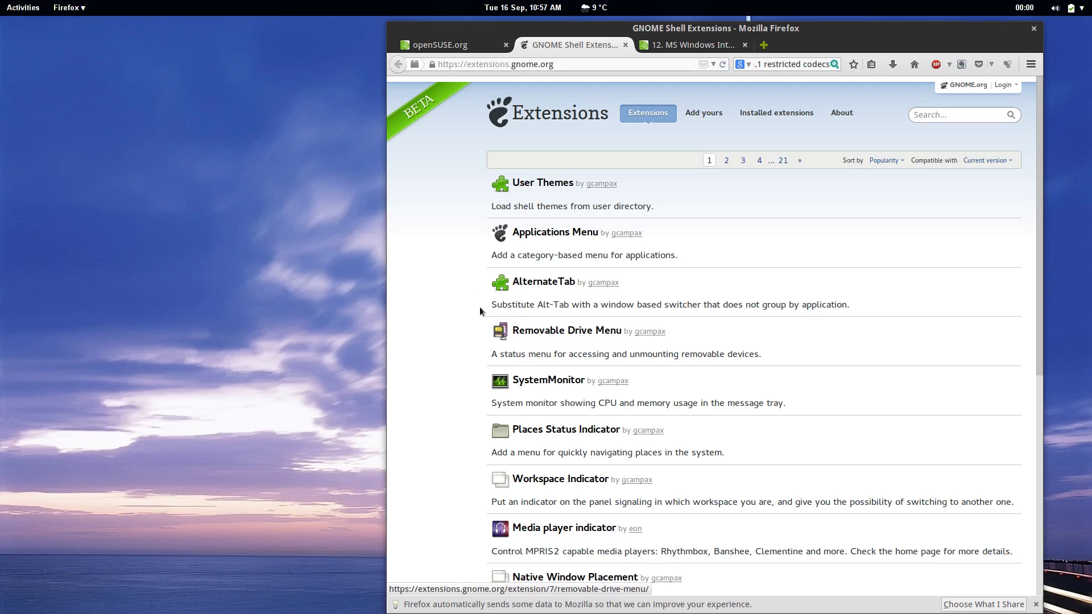
{"action": "scroll", "coordinate": [463, 277], "scroll_direction": "down", "scroll_amount": 5}
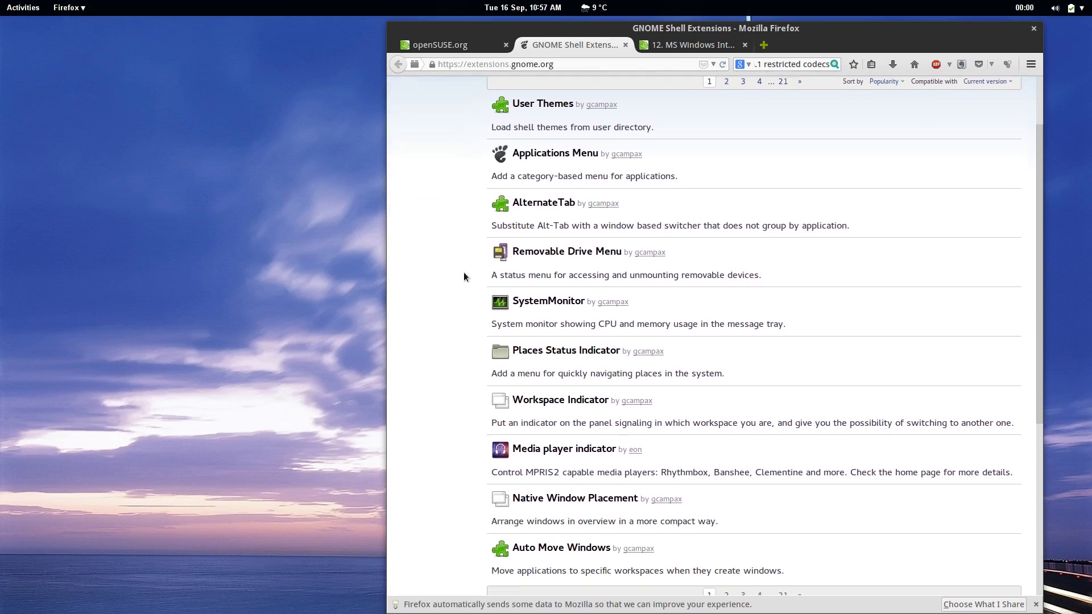
{"action": "scroll", "coordinate": [464, 277], "scroll_direction": "down", "scroll_amount": 3}
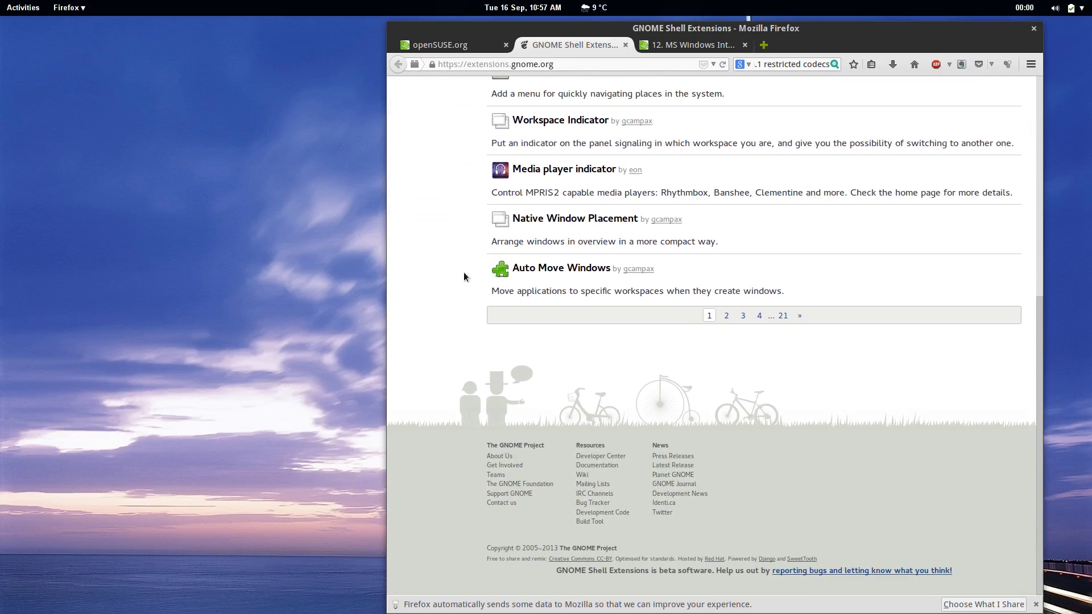
{"action": "scroll", "coordinate": [463, 276], "scroll_direction": "up", "scroll_amount": 6}
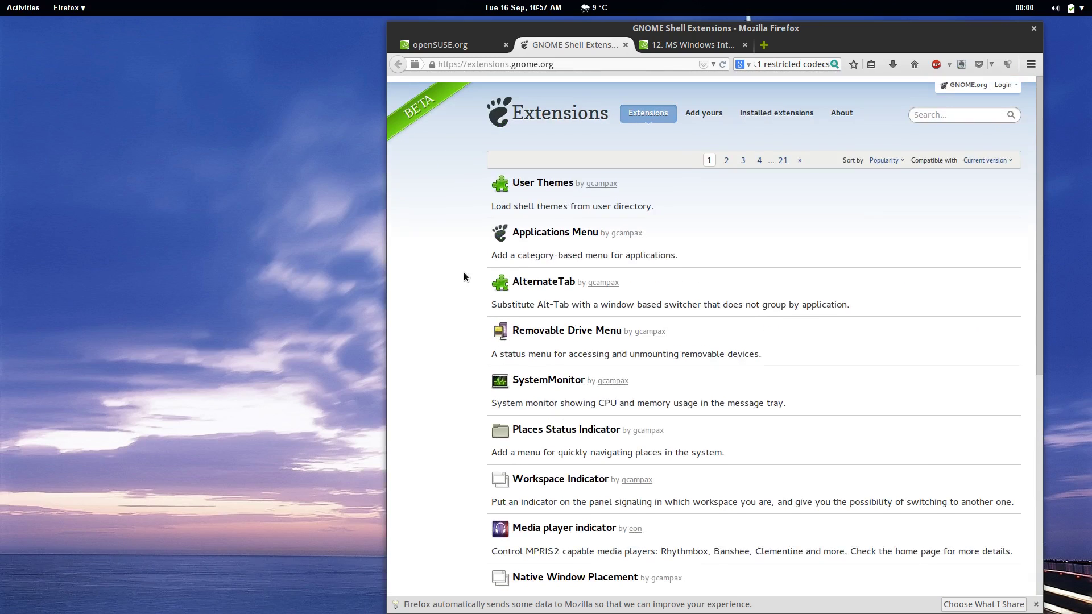
{"action": "left_click", "coordinate": [550, 234]}
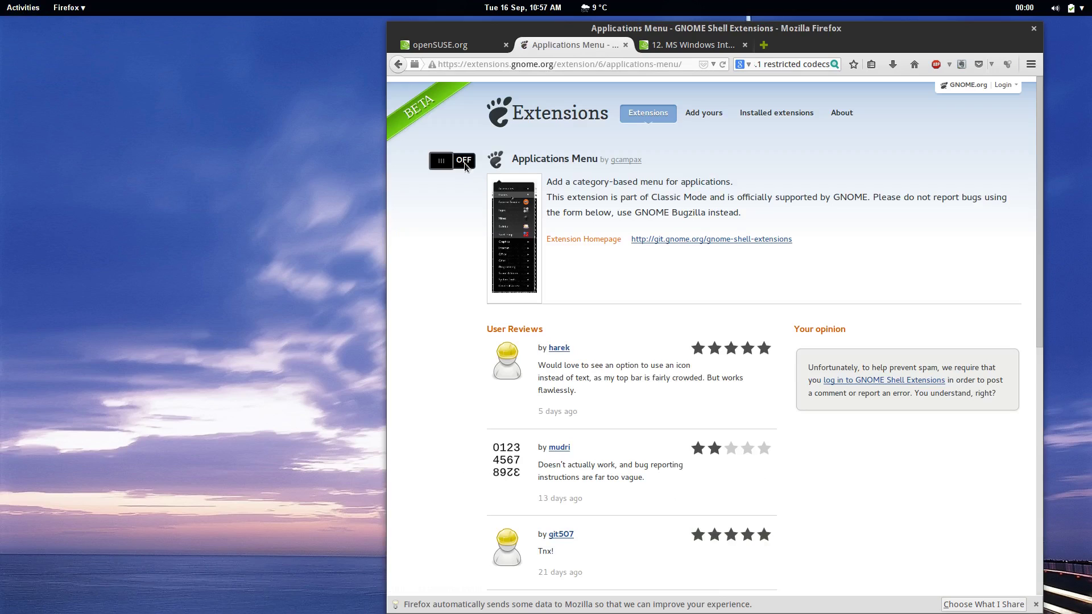
{"action": "left_click", "coordinate": [464, 162]}
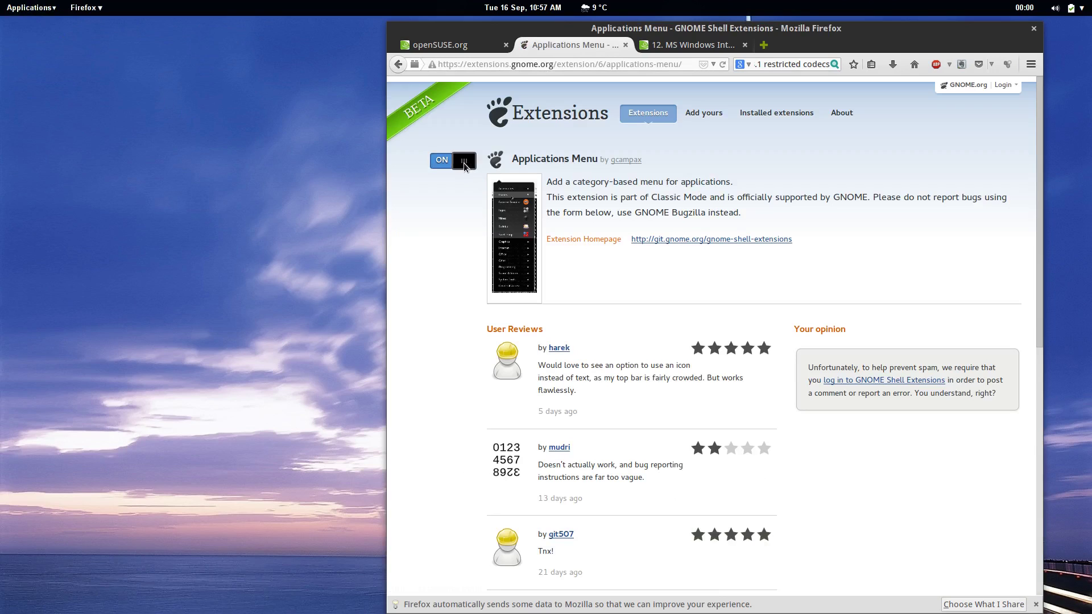
- Open Tweak Tool and turn on the Dash to dock extension, moving the Tweaks window higher on the desktop
{"action": "left_click", "coordinate": [24, 12]}
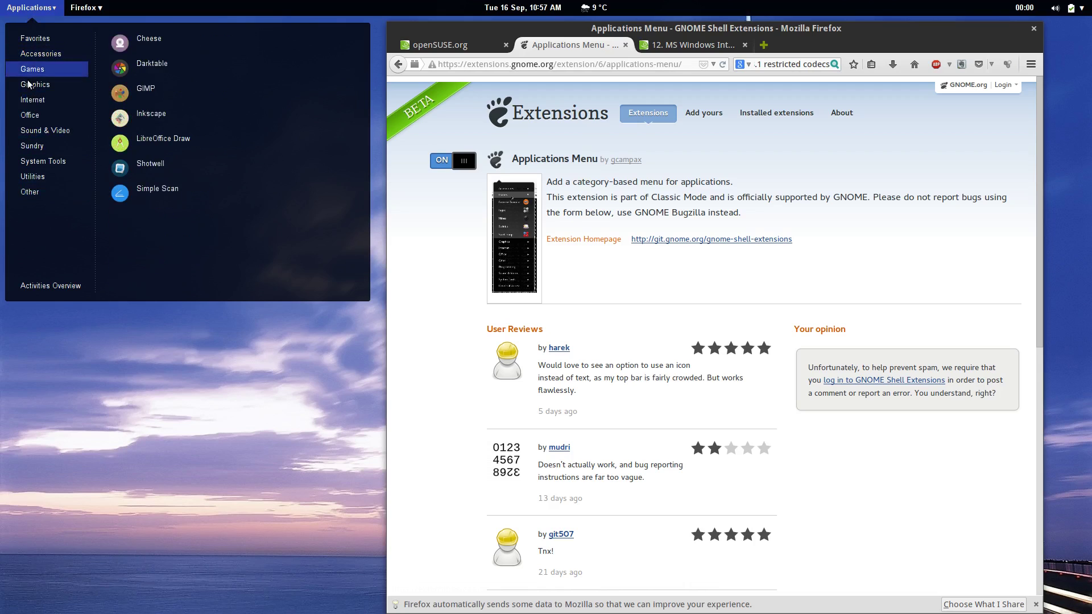
{"action": "left_click", "coordinate": [33, 8]}
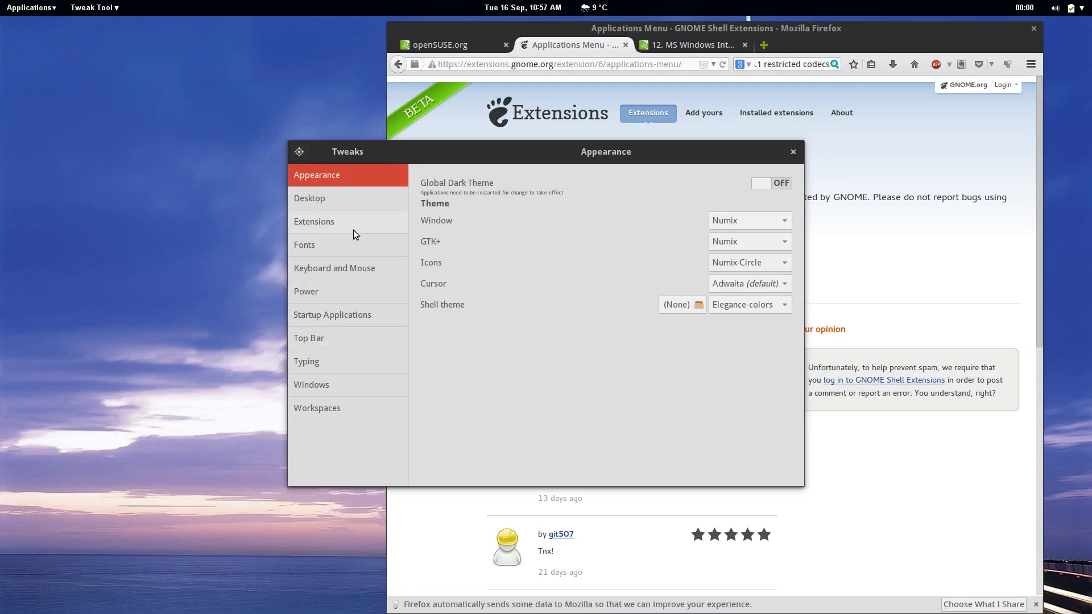
{"action": "left_click", "coordinate": [353, 226]}
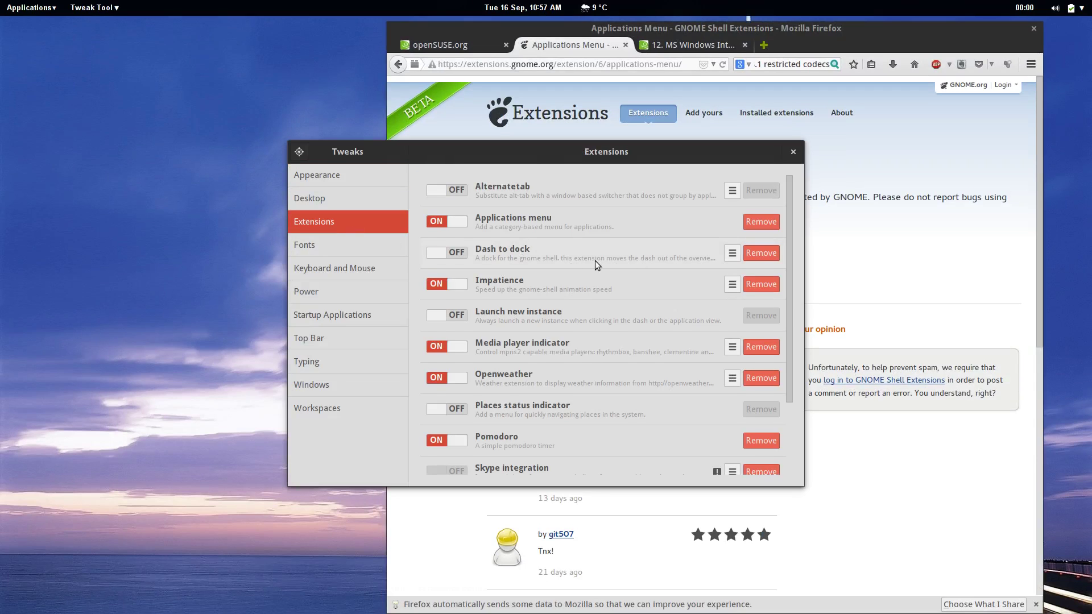
{"action": "scroll", "coordinate": [594, 261], "scroll_direction": "down", "scroll_amount": 3}
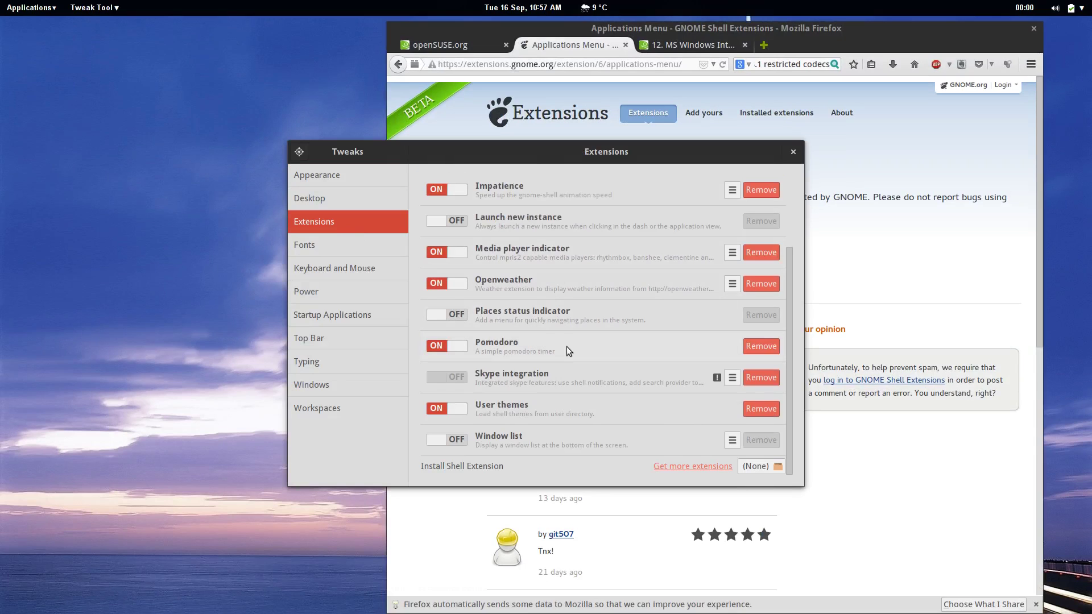
{"action": "scroll", "coordinate": [566, 346], "scroll_direction": "up", "scroll_amount": 3}
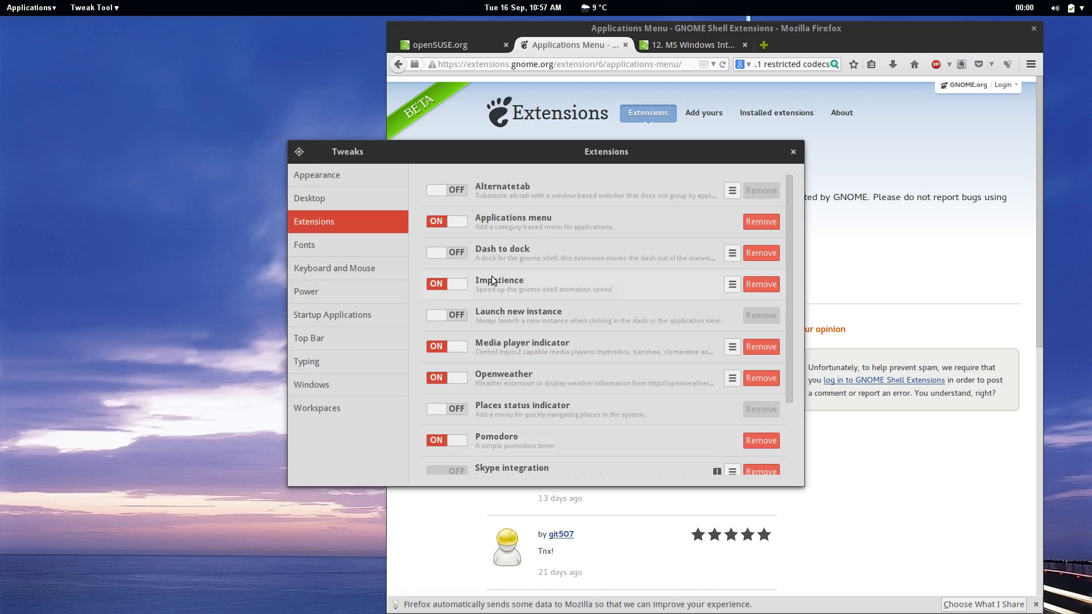
{"action": "left_click", "coordinate": [443, 257]}
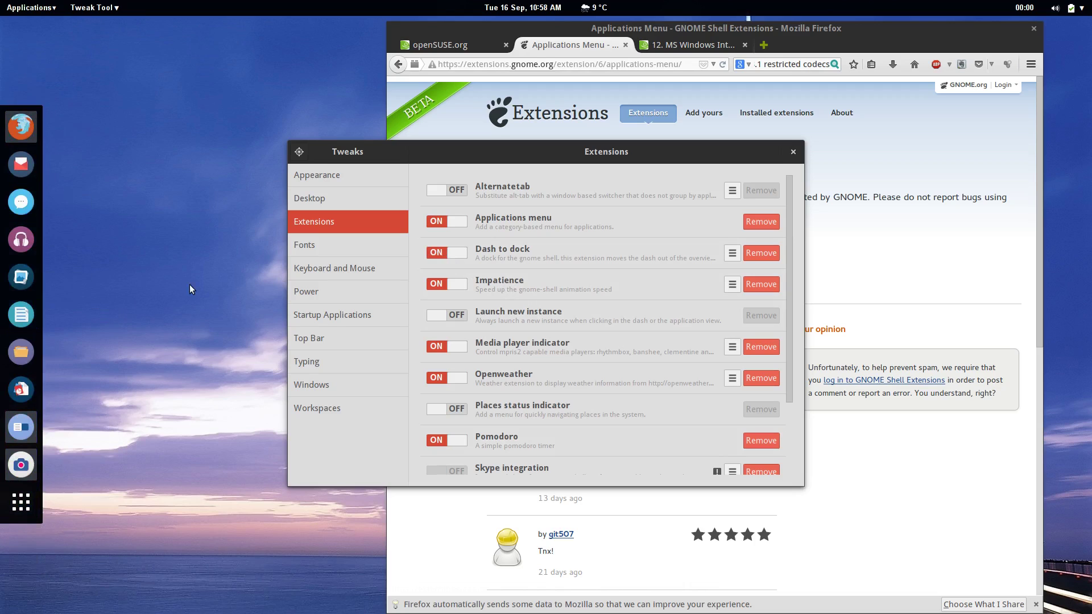
{"action": "left_click_drag", "start_coordinate": [441, 152], "coordinate": [447, 81]}
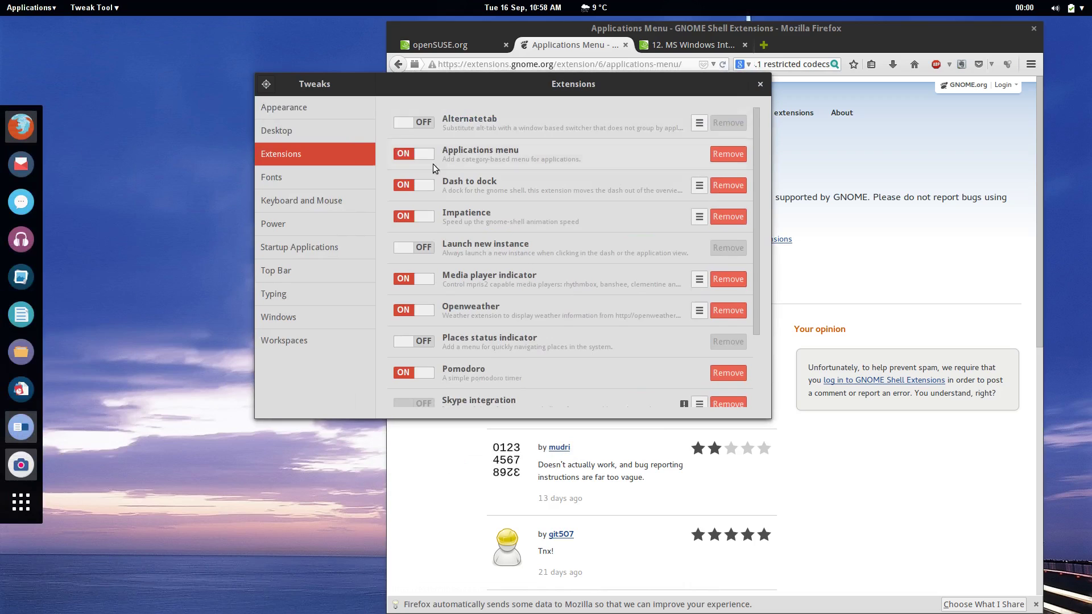
- Examine the weather forecast, calendar, Pomodoro timer and system status pop-ups one after another
{"action": "scroll", "coordinate": [527, 305], "scroll_direction": "down", "scroll_amount": 2}
{"action": "left_click", "coordinate": [604, 6]}
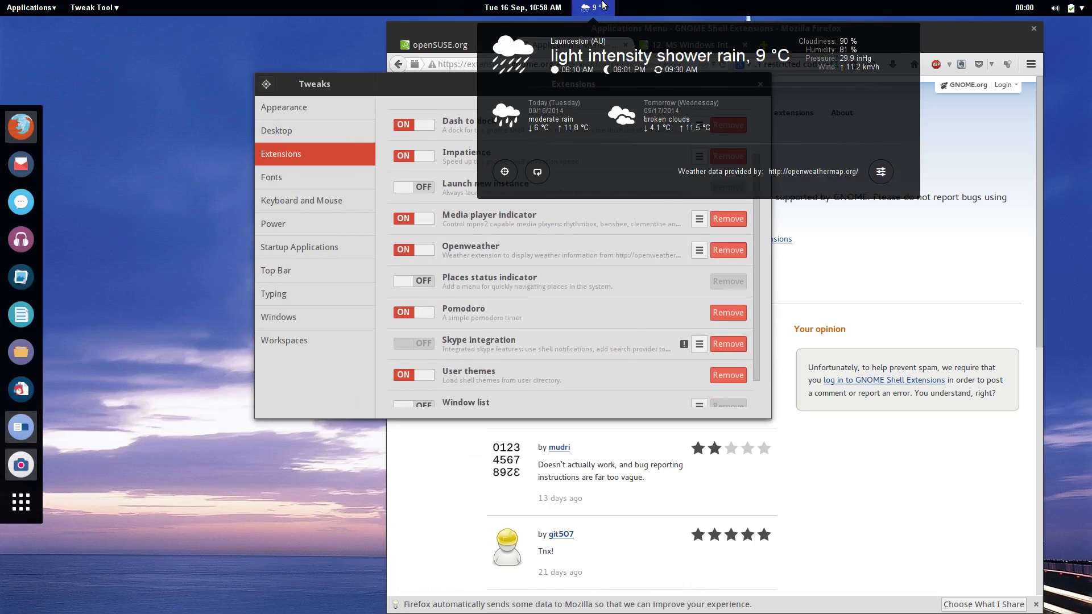
{"action": "left_click", "coordinate": [604, 5]}
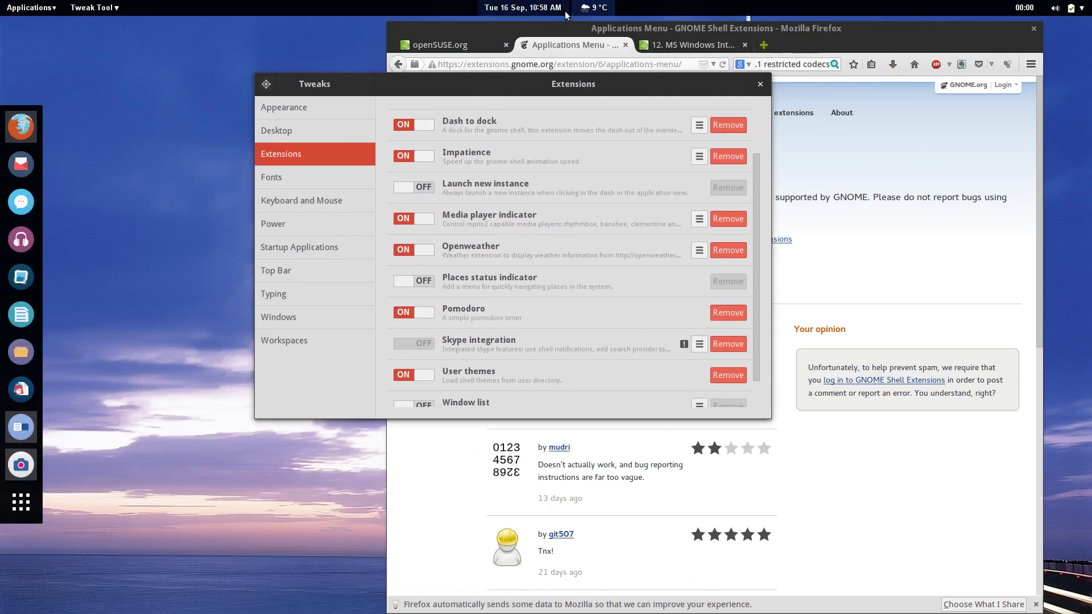
{"action": "left_click", "coordinate": [540, 7]}
{"action": "left_click", "coordinate": [540, 8]}
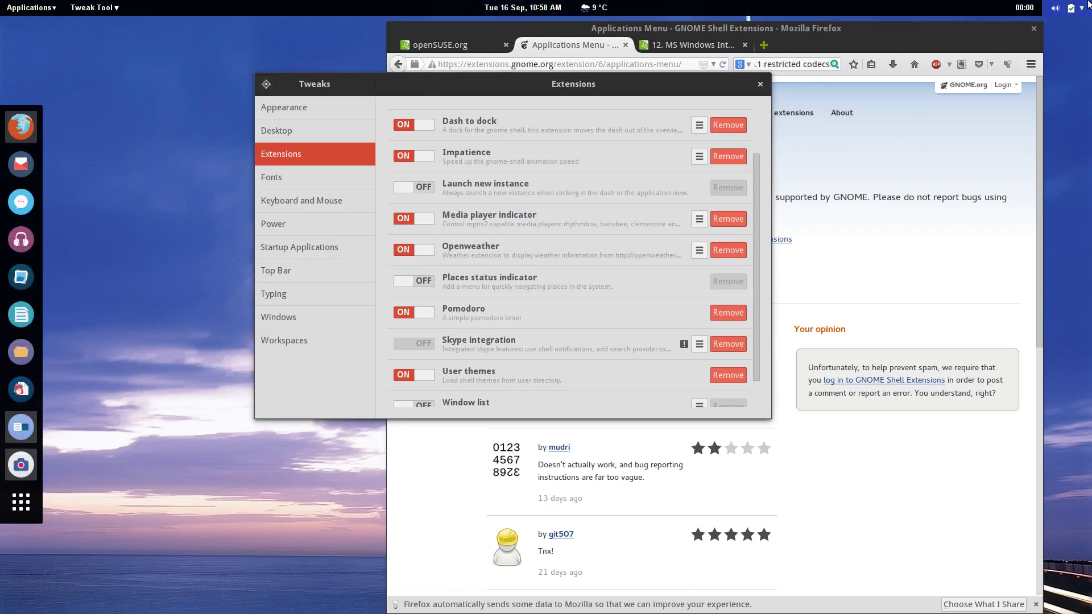
{"action": "left_click", "coordinate": [1020, 7]}
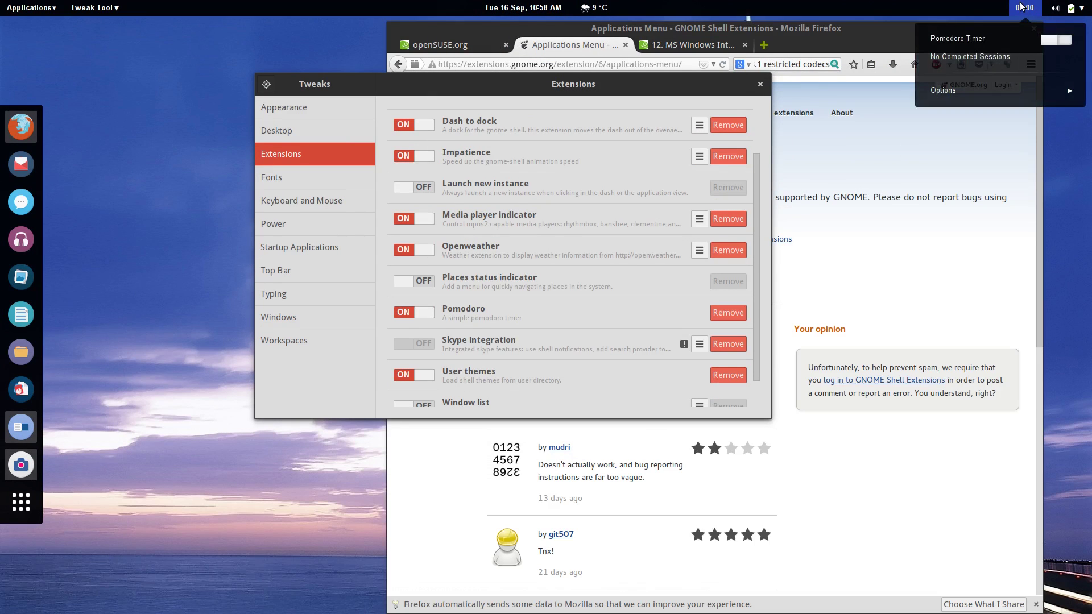
{"action": "left_click", "coordinate": [1020, 7]}
{"action": "left_click", "coordinate": [1068, 8]}
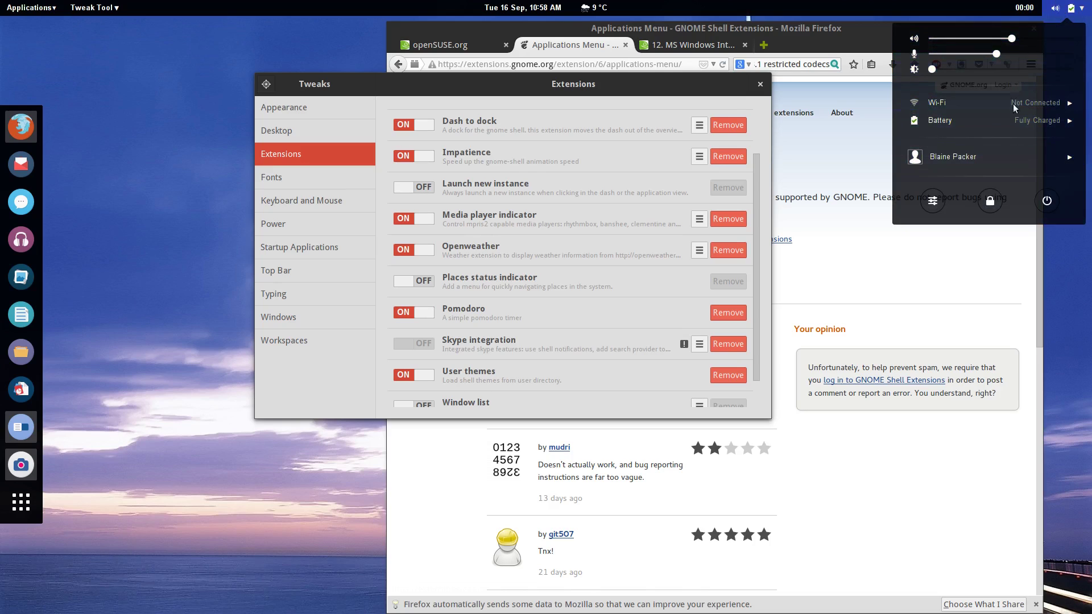
{"action": "left_click", "coordinate": [692, 147]}
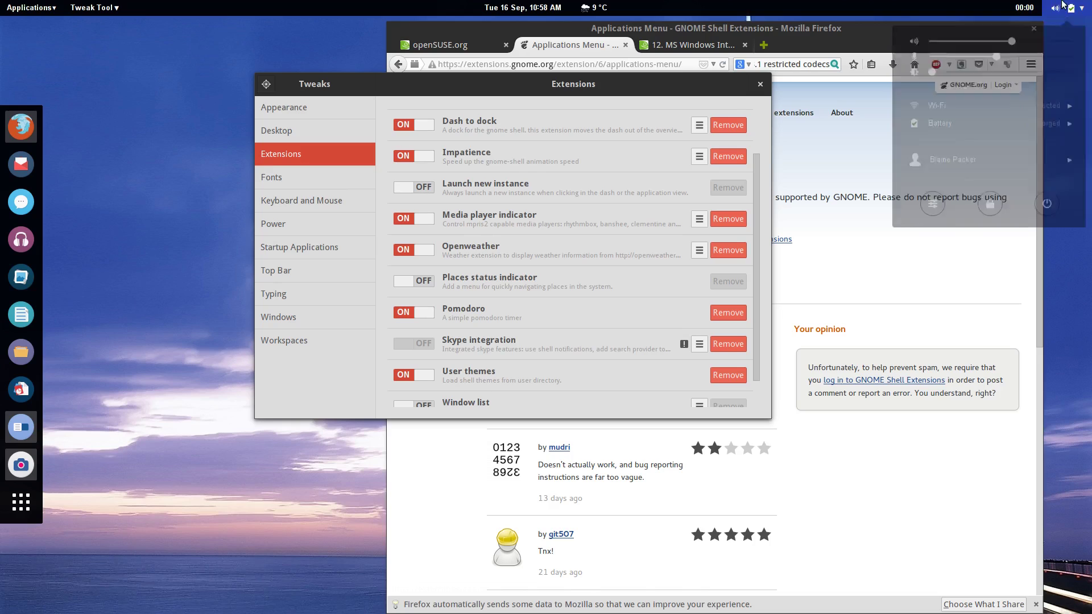
- Turn on the Alternatetab extension and test its window switcher by switching to the Firefox window
{"action": "scroll", "coordinate": [521, 231], "scroll_direction": "down", "scroll_amount": 1}
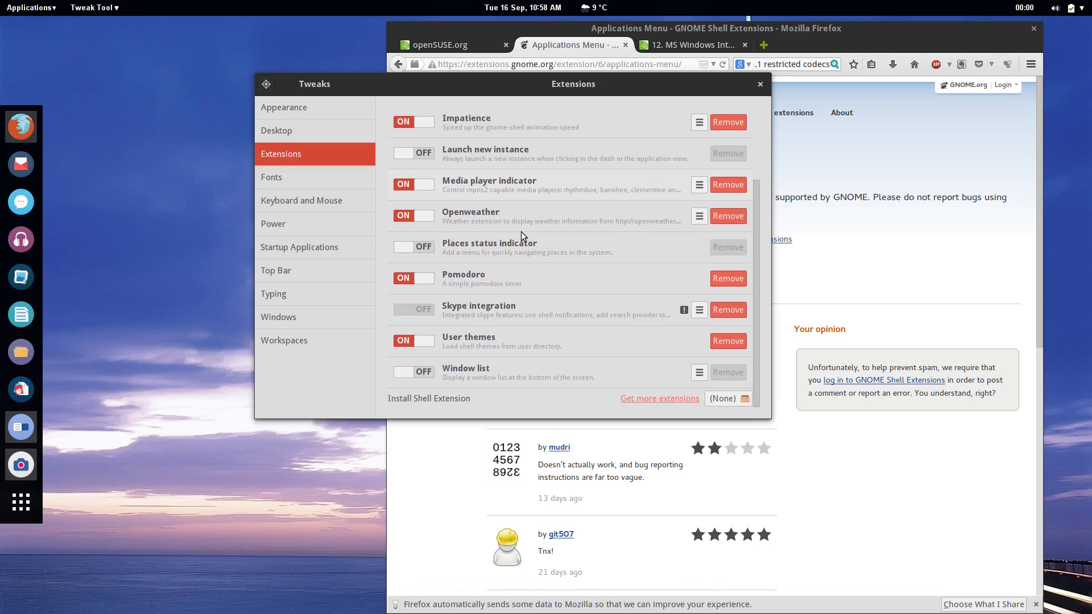
{"action": "scroll", "coordinate": [521, 231], "scroll_direction": "up", "scroll_amount": 3}
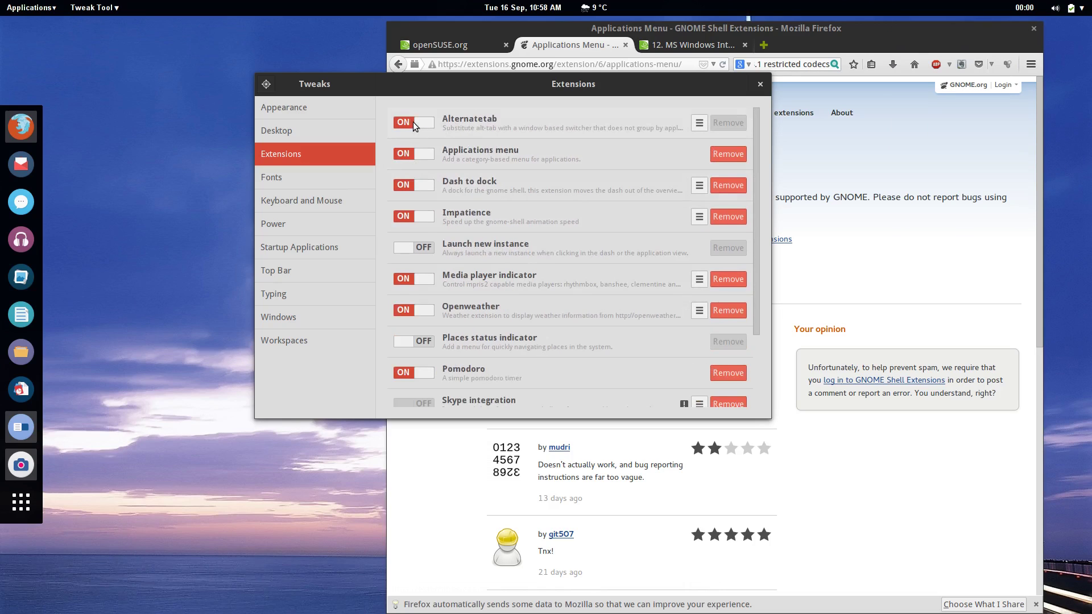
{"action": "key", "text": "alt+Tab"}
{"action": "key", "text": "alt+Tab"}
{"action": "key", "text": "alt+Tab"}
{"action": "key", "text": "alt+Tab"}
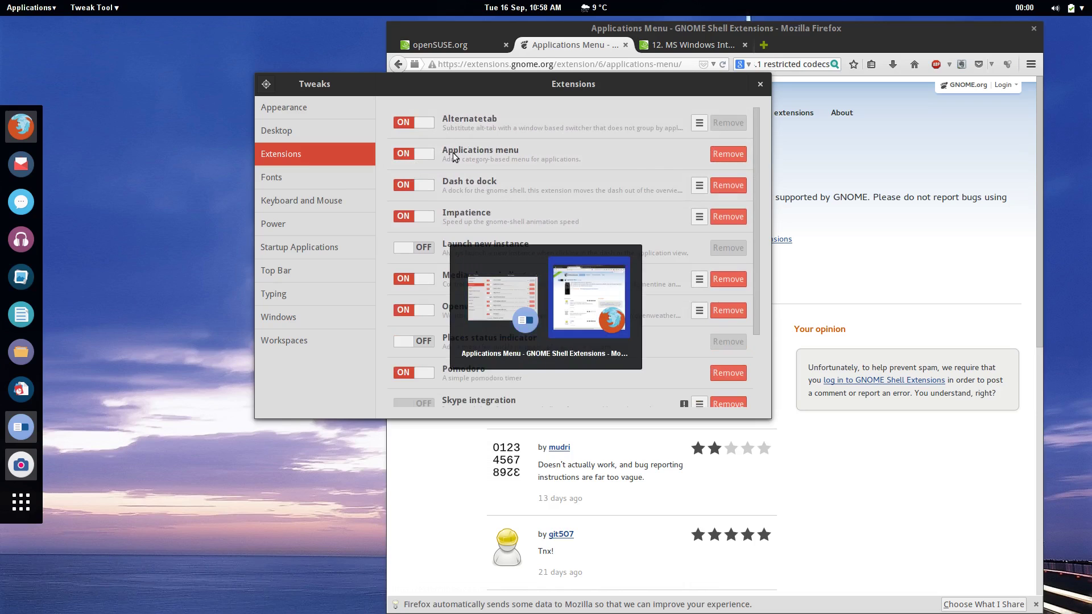
{"action": "key", "text": "alt+Tab"}
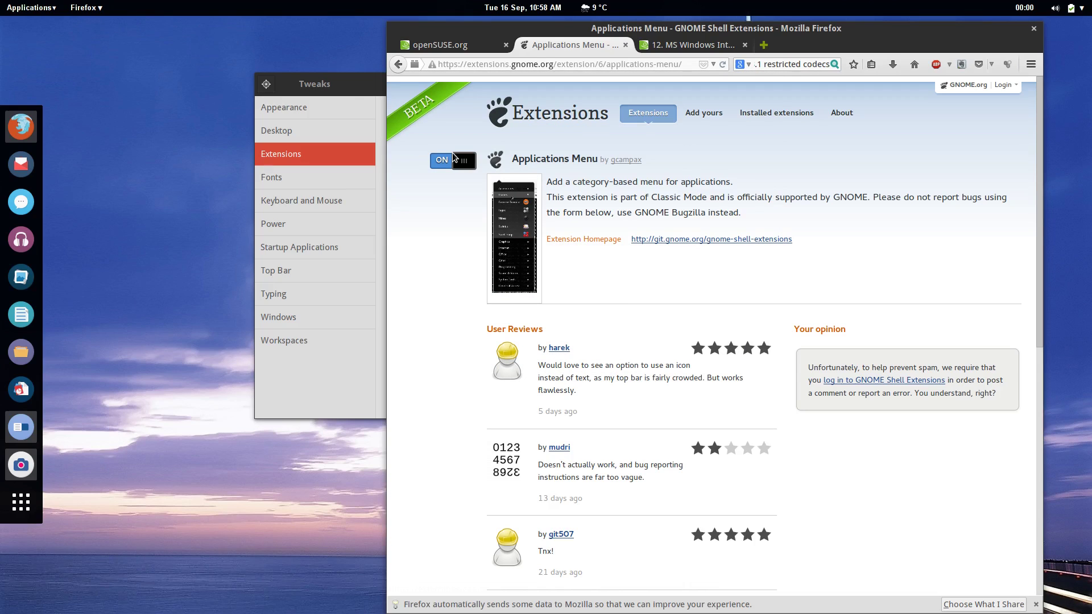
- Bring the Tweaks window back to the front, reposition it and close Tweak Tool
{"action": "left_click", "coordinate": [353, 84]}
{"action": "left_click_drag", "start_coordinate": [397, 88], "coordinate": [343, 134]}
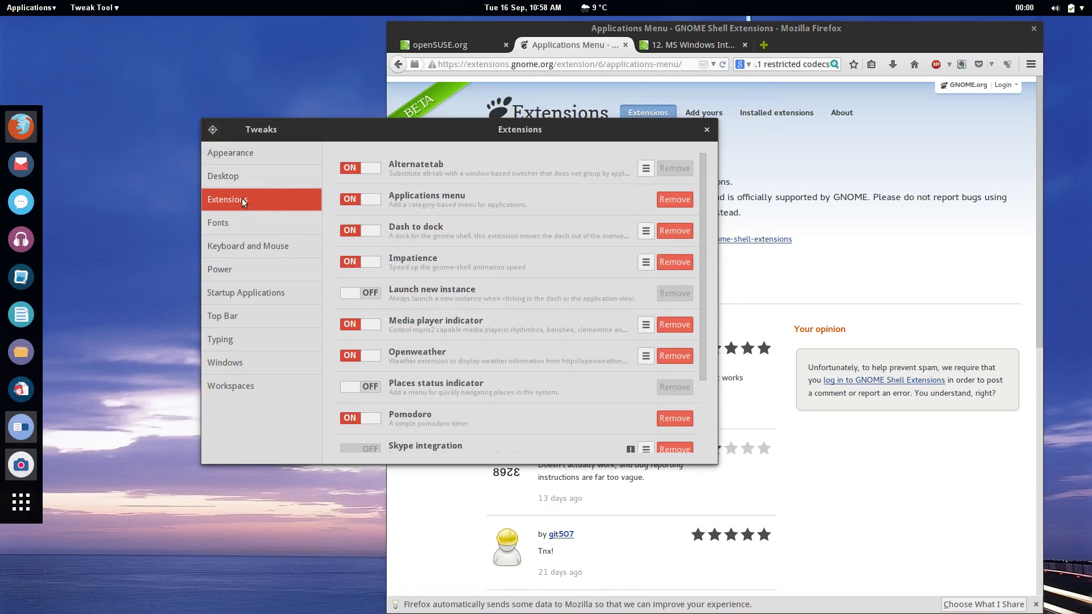
{"action": "left_click", "coordinate": [28, 7]}
{"action": "left_click", "coordinate": [28, 8]}
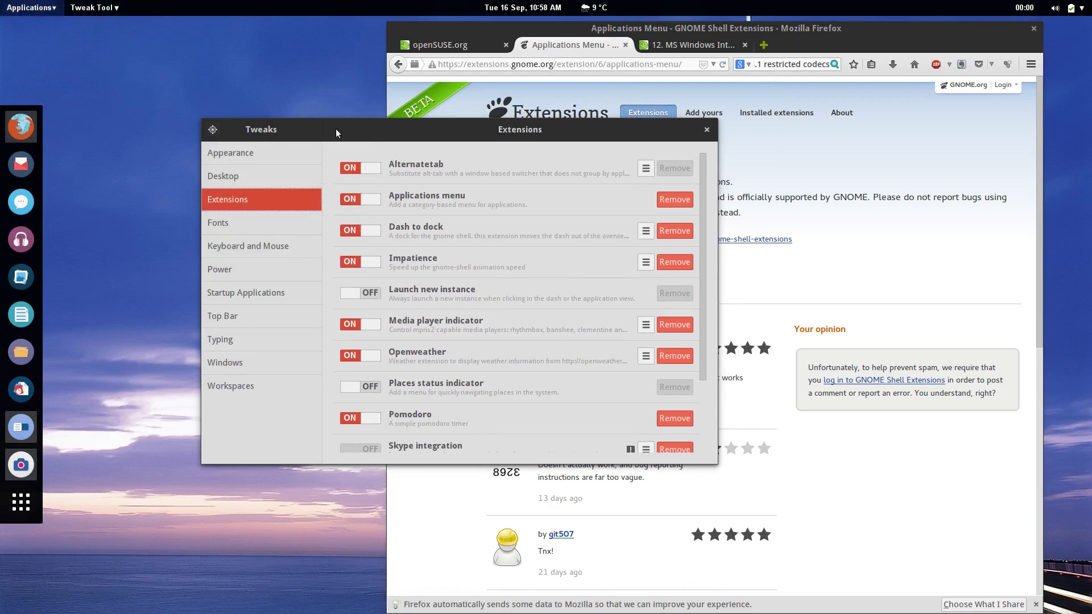
{"action": "left_click_drag", "start_coordinate": [400, 137], "coordinate": [444, 135]}
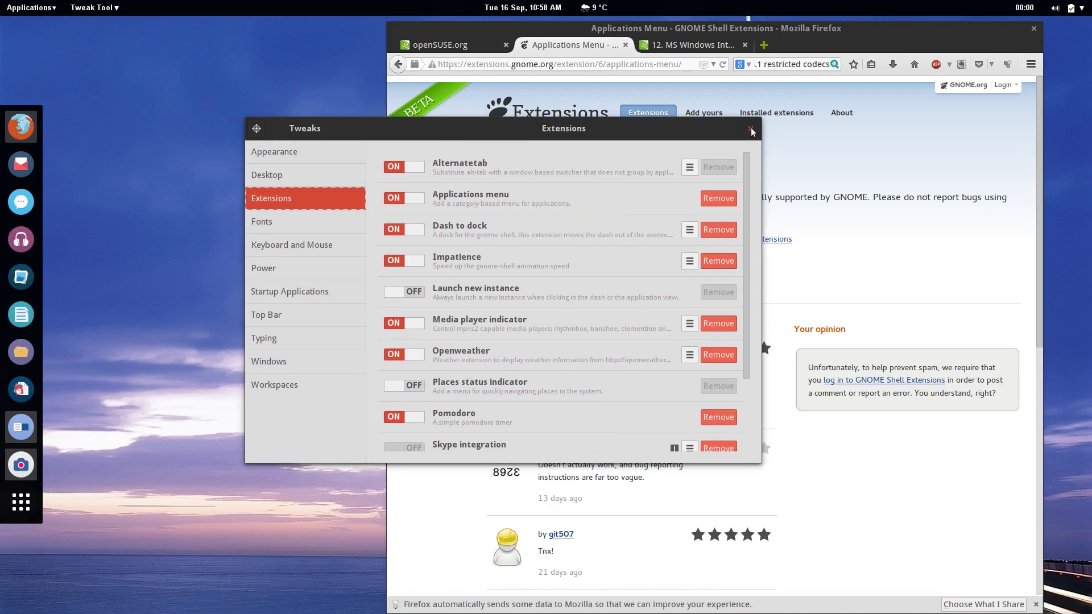
{"action": "left_click", "coordinate": [750, 130]}
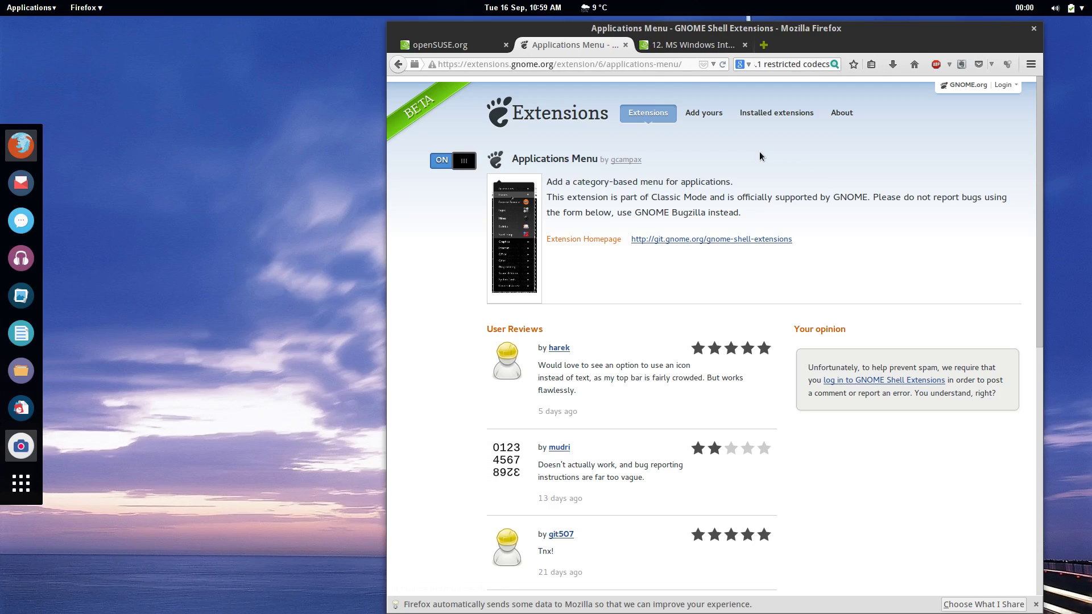
- Examine the MS Windows Interoperability chapter of the Unofficial Guide to openSUSE 13.1, including its network and file sharing sections
{"action": "left_click", "coordinate": [691, 44]}
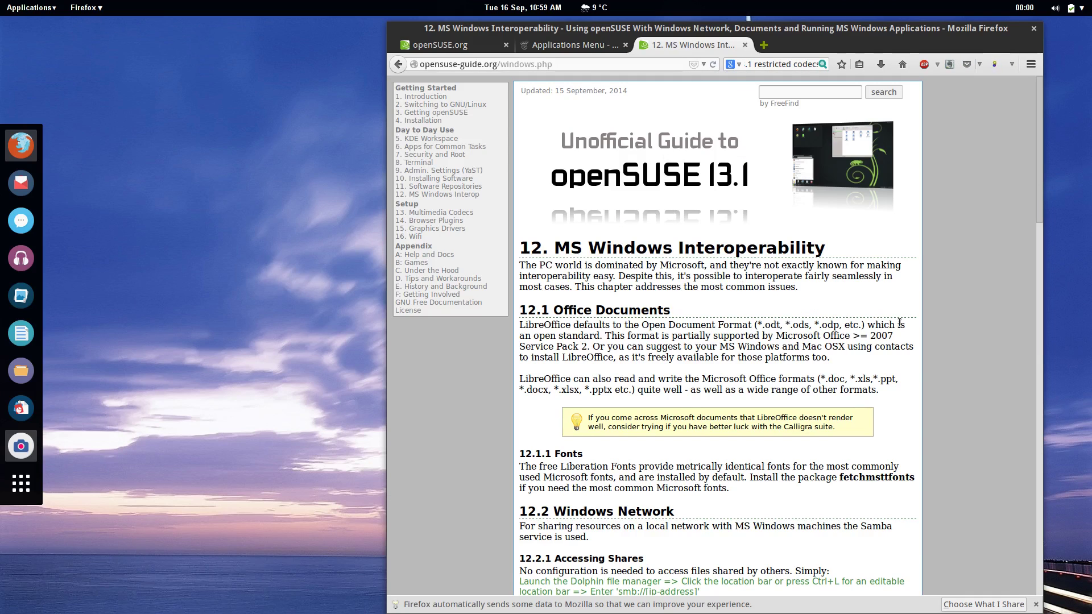
{"action": "scroll", "coordinate": [899, 323], "scroll_direction": "down", "scroll_amount": 1}
{"action": "scroll", "coordinate": [900, 323], "scroll_direction": "down", "scroll_amount": 9}
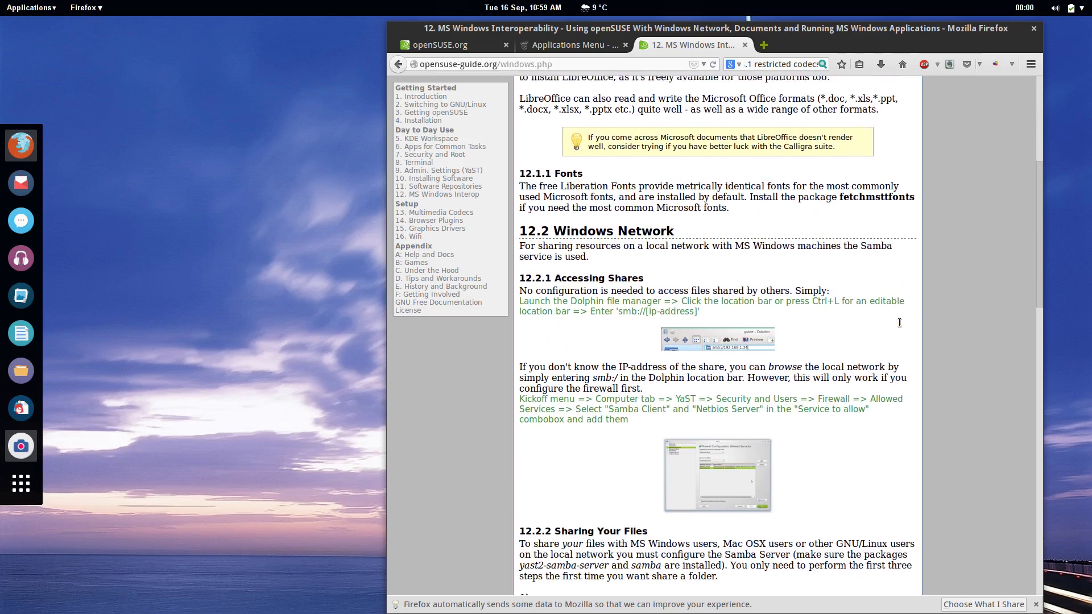
{"action": "scroll", "coordinate": [899, 322], "scroll_direction": "down", "scroll_amount": 3}
{"action": "scroll", "coordinate": [898, 322], "scroll_direction": "up", "scroll_amount": 10}
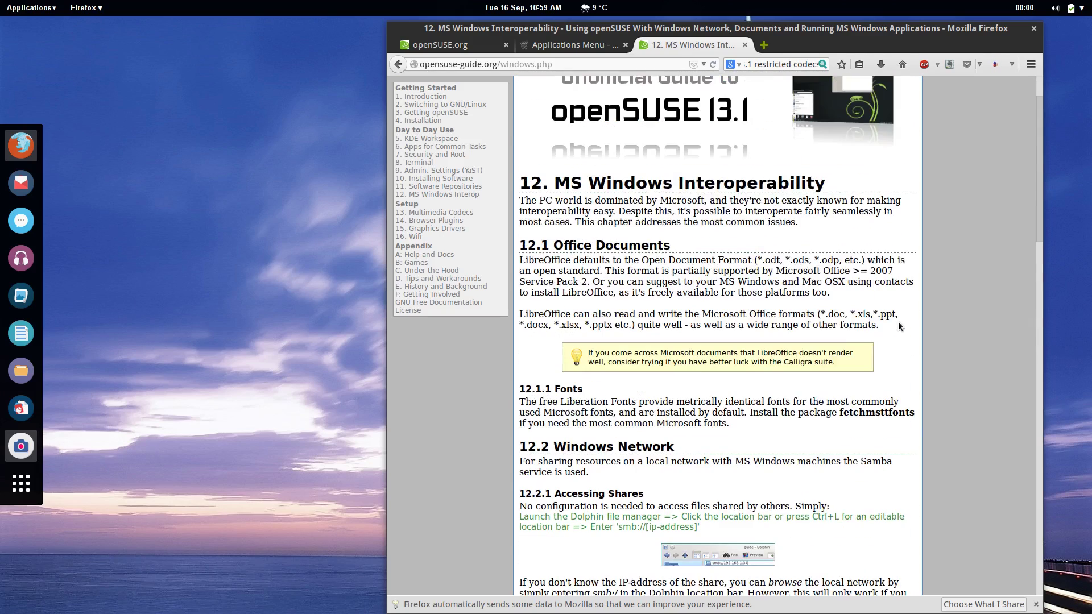
{"action": "scroll", "coordinate": [899, 324], "scroll_direction": "down", "scroll_amount": 20}
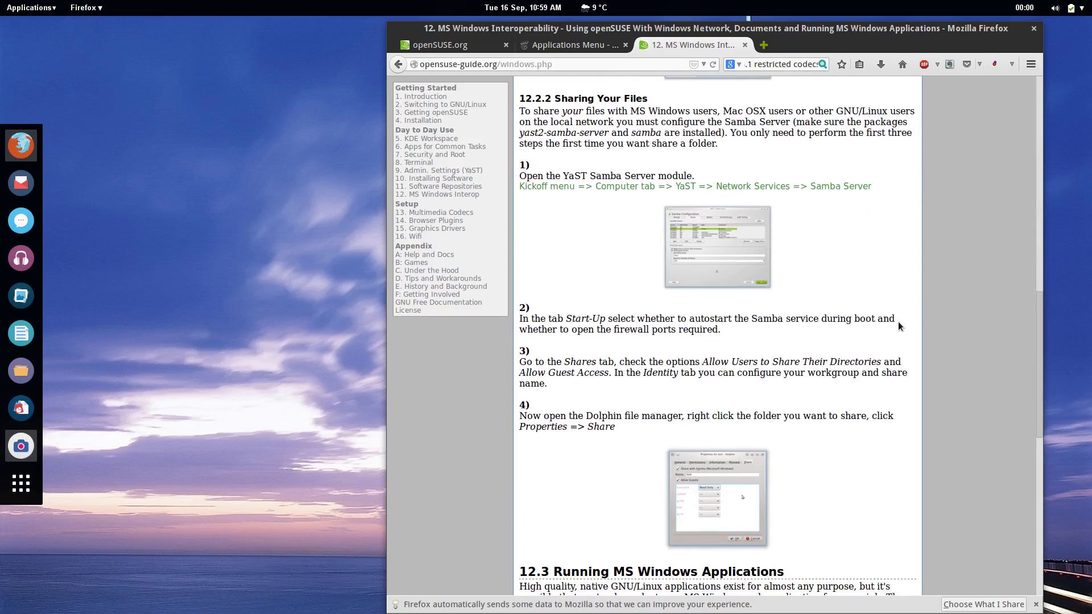
- Examine the file sharing and Running MS Windows Applications sections of the MS Windows Interoperability chapter, including Wine, Dual Boot and Virtualisation
{"action": "scroll", "coordinate": [898, 323], "scroll_direction": "down", "scroll_amount": 9}
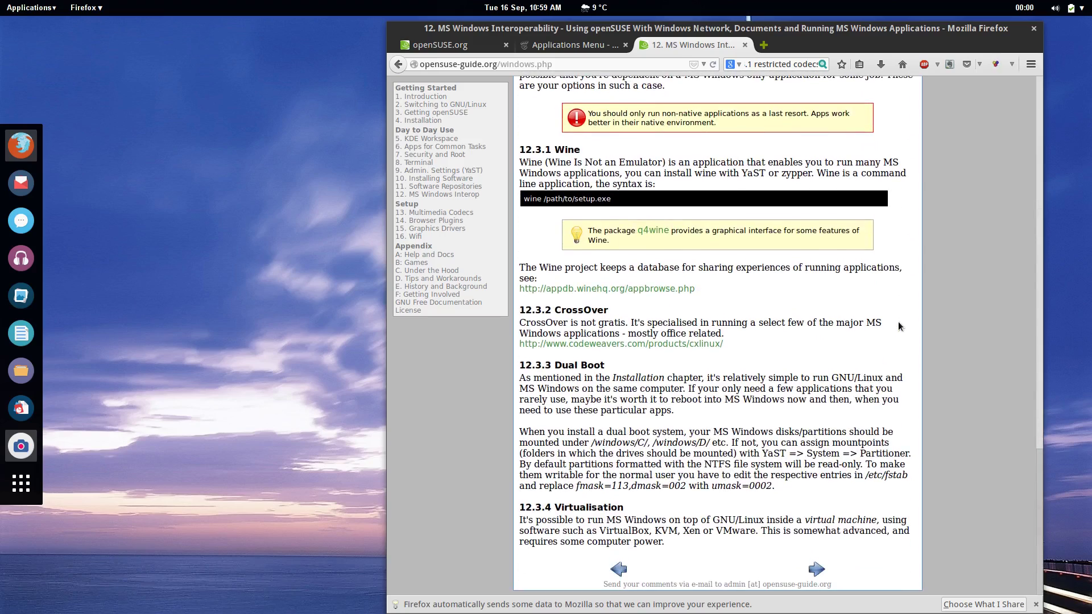
{"action": "scroll", "coordinate": [898, 321], "scroll_direction": "up", "scroll_amount": 20}
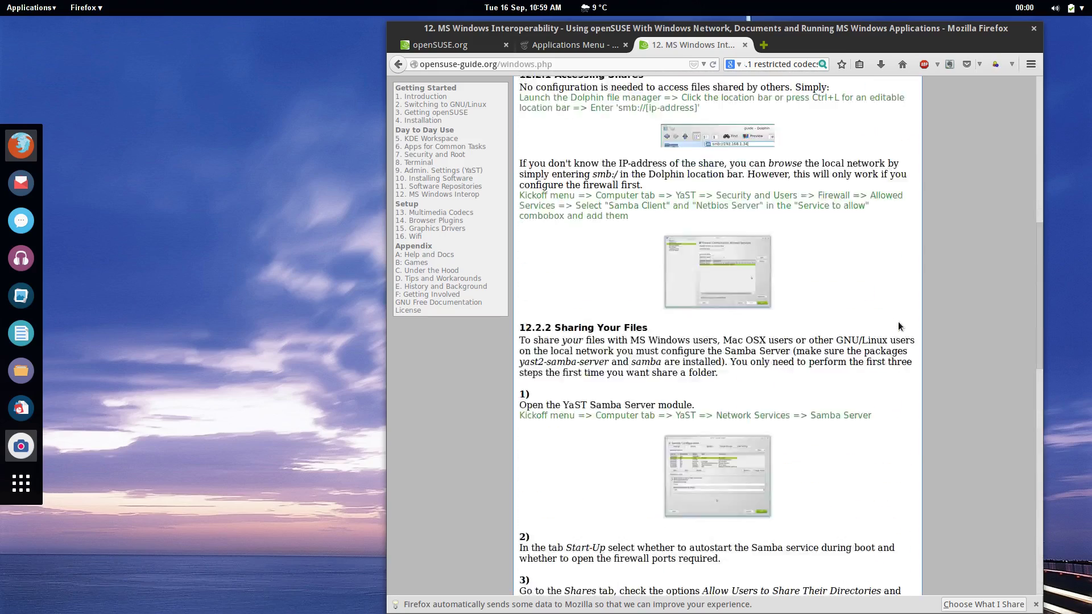
{"action": "scroll", "coordinate": [899, 323], "scroll_direction": "down", "scroll_amount": 10}
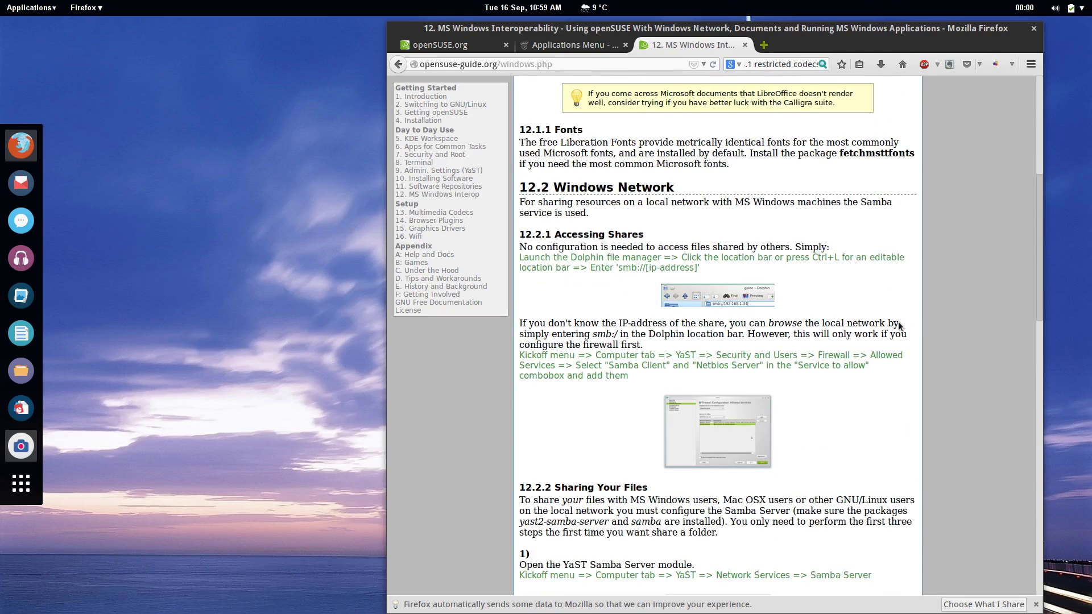
{"action": "scroll", "coordinate": [899, 325], "scroll_direction": "down", "scroll_amount": 5}
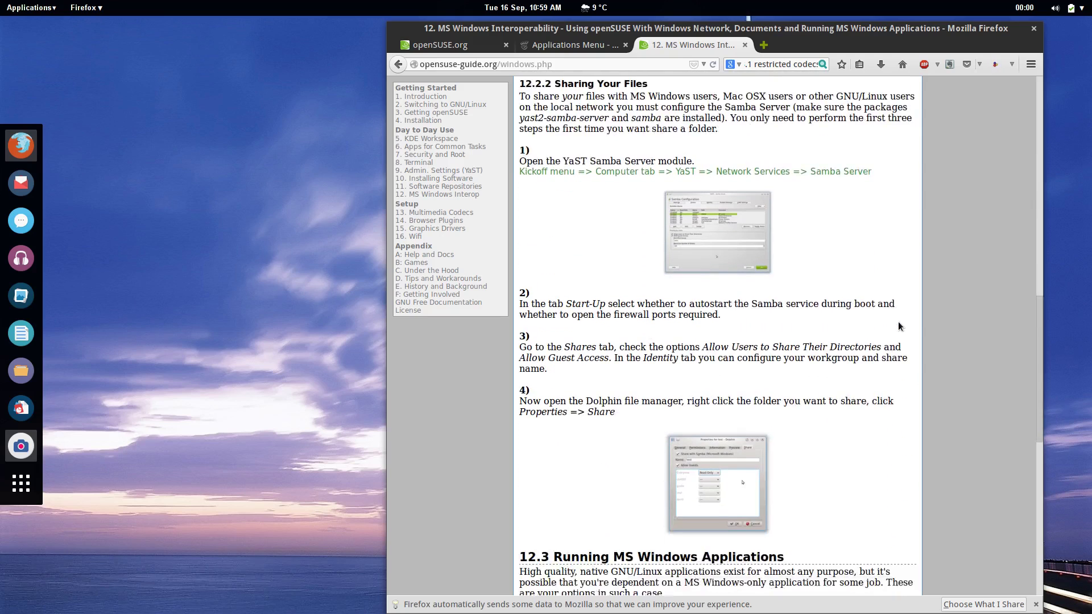
{"action": "scroll", "coordinate": [898, 326], "scroll_direction": "down", "scroll_amount": 2}
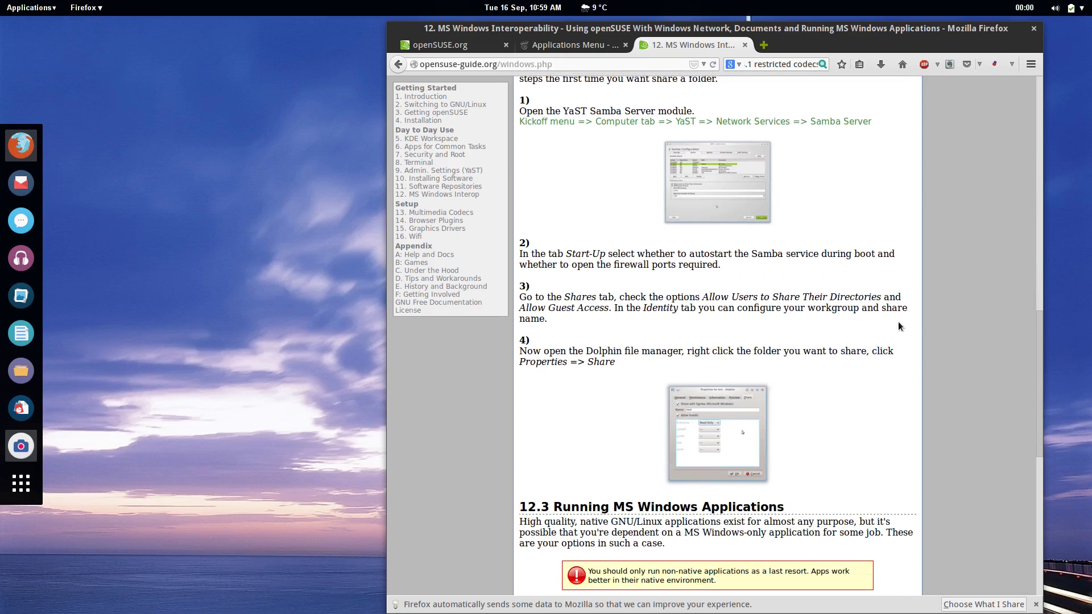
{"action": "scroll", "coordinate": [898, 321], "scroll_direction": "down", "scroll_amount": 10}
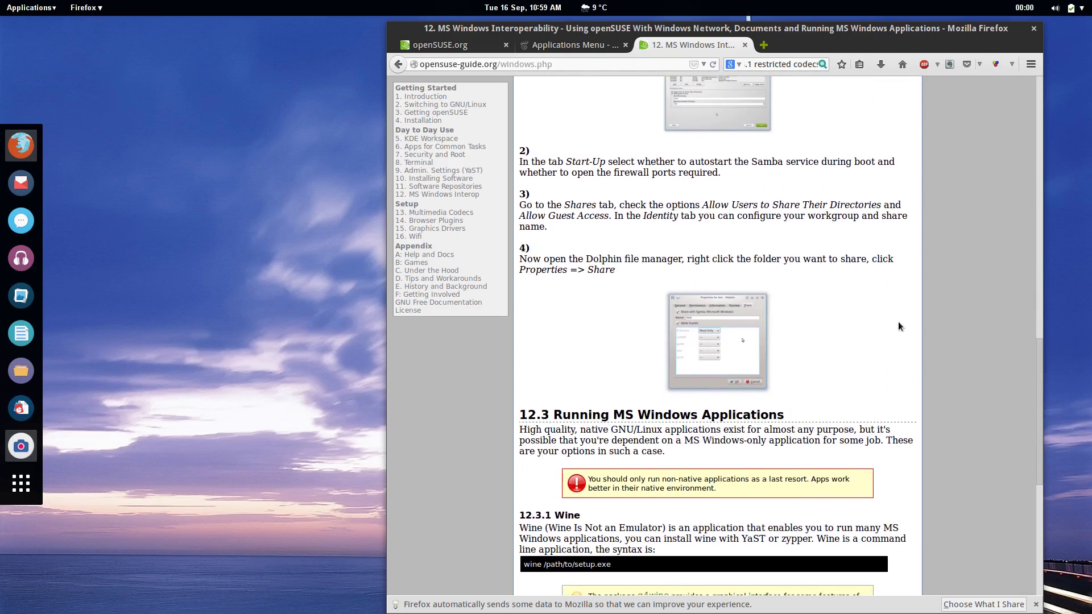
{"action": "scroll", "coordinate": [898, 321], "scroll_direction": "down", "scroll_amount": 3}
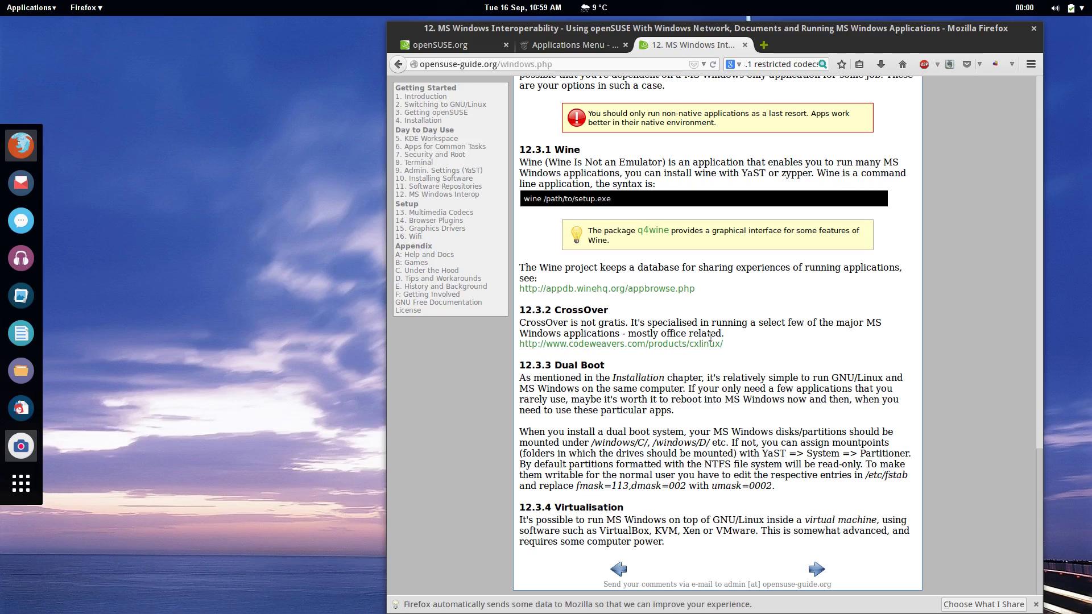
{"action": "scroll", "coordinate": [994, 398], "scroll_direction": "up", "scroll_amount": 20}
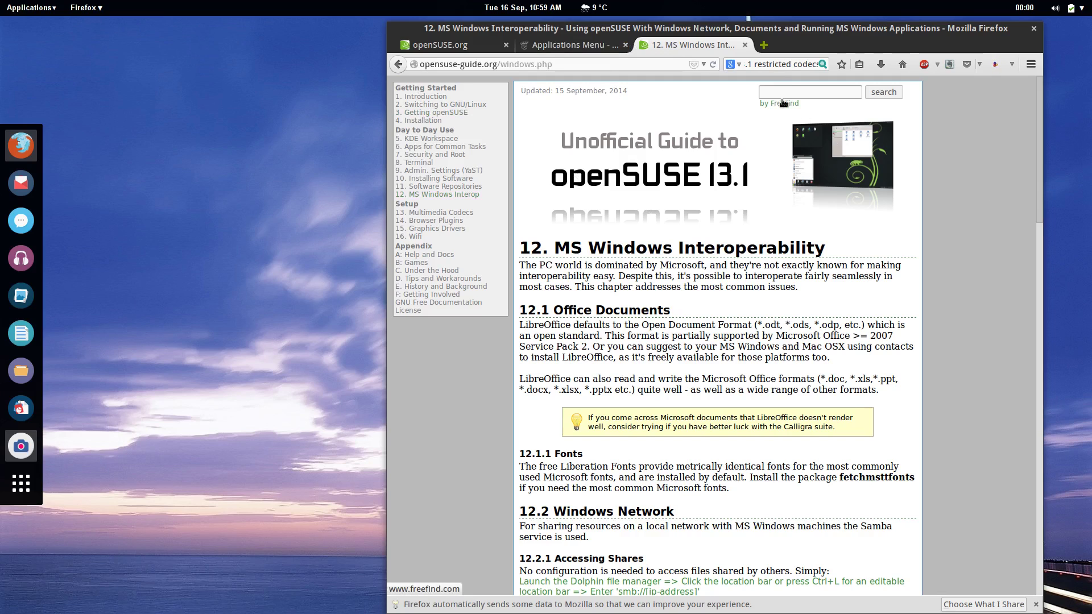
- Look through the other open browser pages, return to the MS Windows Interoperability chapter and close it
{"action": "left_click", "coordinate": [602, 39]}
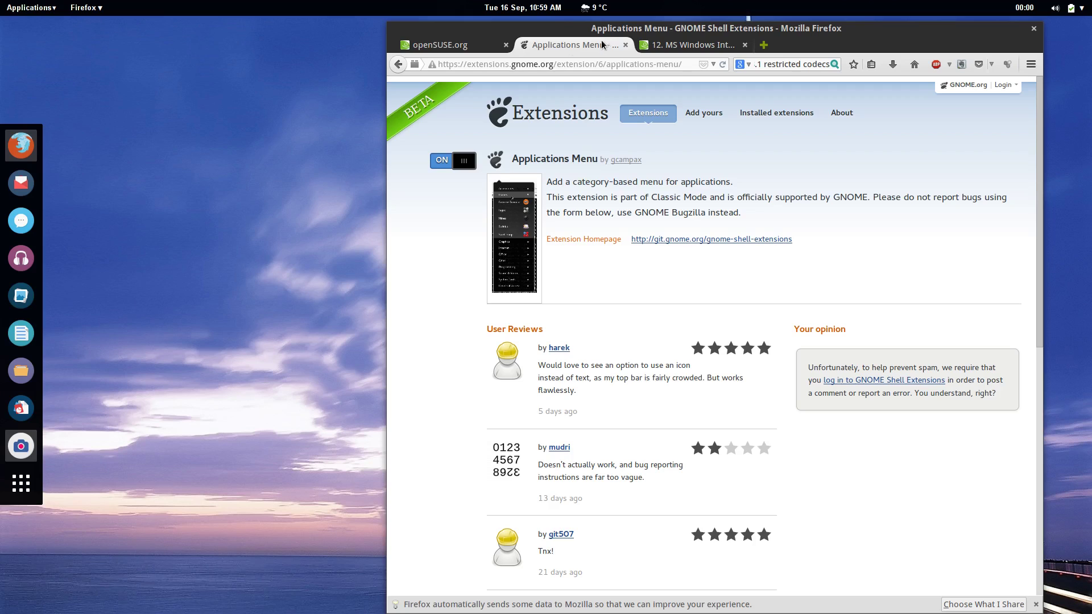
{"action": "left_click", "coordinate": [446, 50]}
{"action": "left_click", "coordinate": [667, 45]}
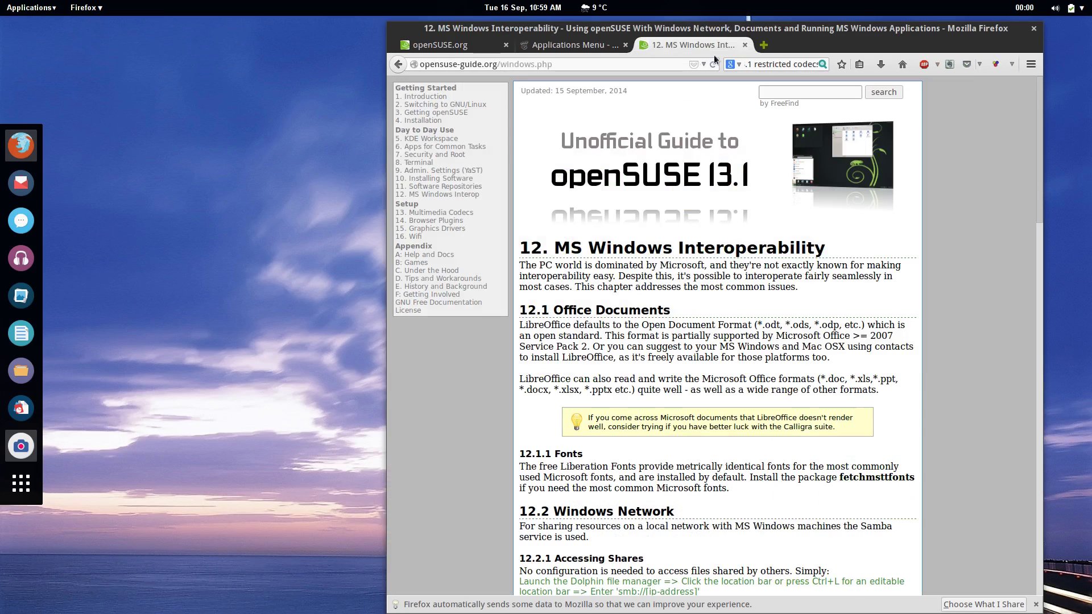
{"action": "left_click", "coordinate": [744, 45]}
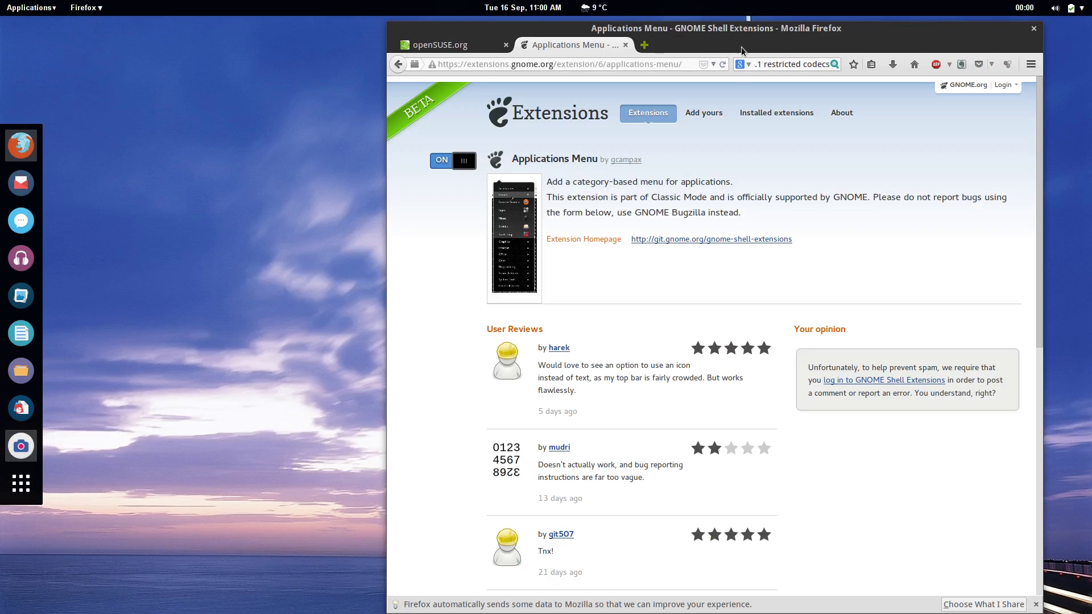
- Search the web for "skype" in a new browser tab
{"action": "left_click", "coordinate": [648, 46]}
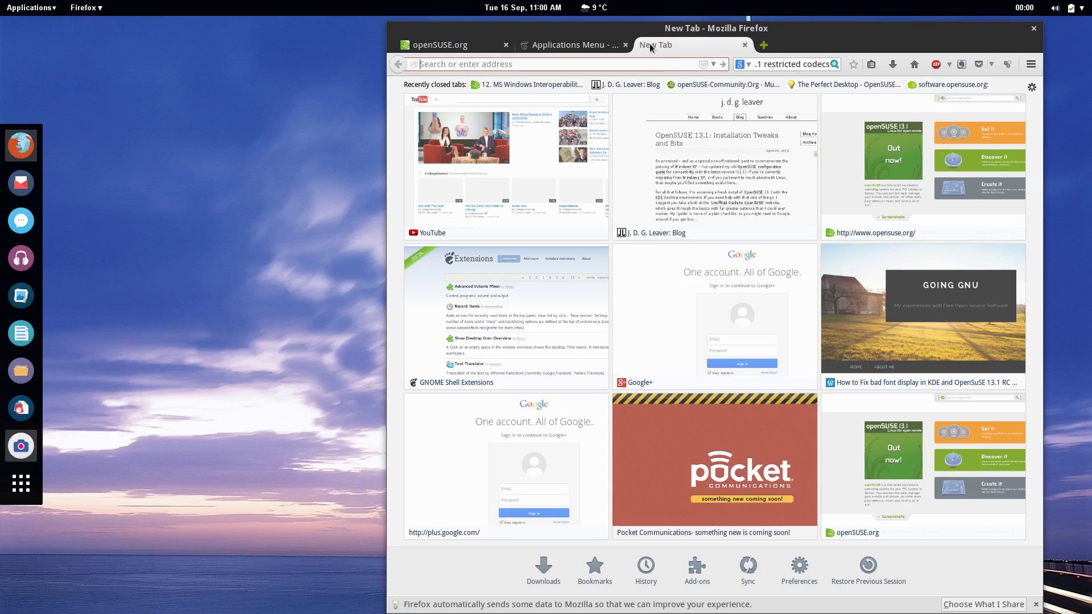
{"action": "double_click", "coordinate": [762, 62]}
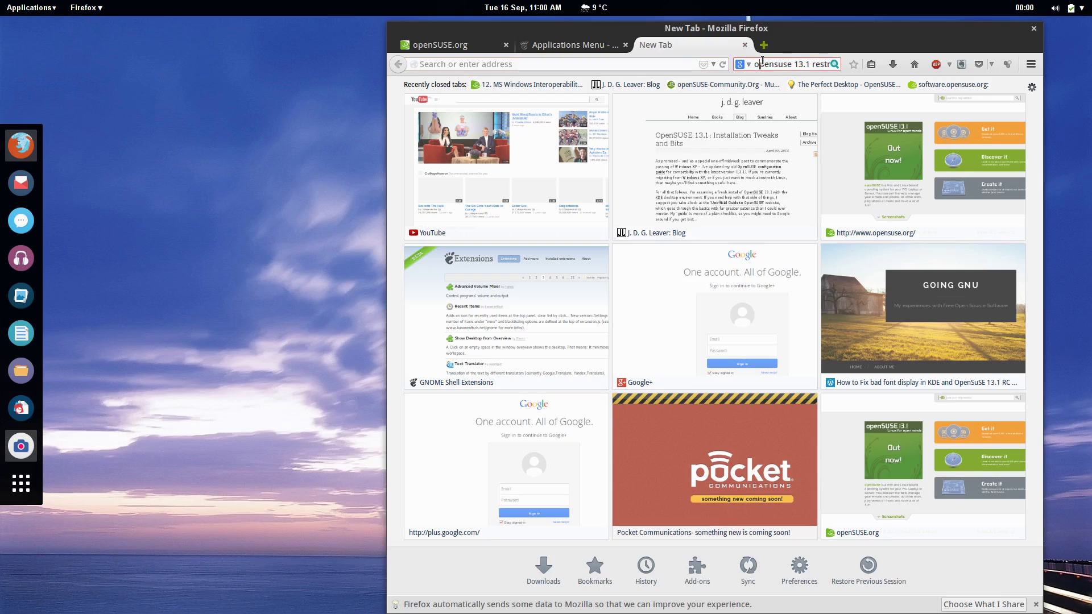
{"action": "triple_click", "coordinate": [761, 63]}
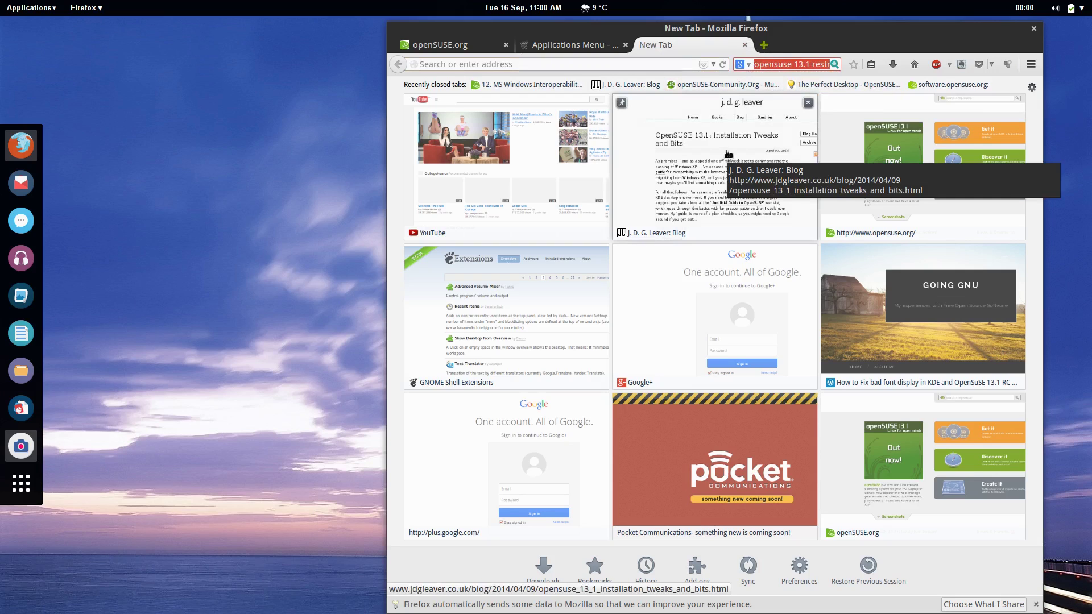
{"action": "type", "text": "skype"}
{"action": "key", "text": "Return"}
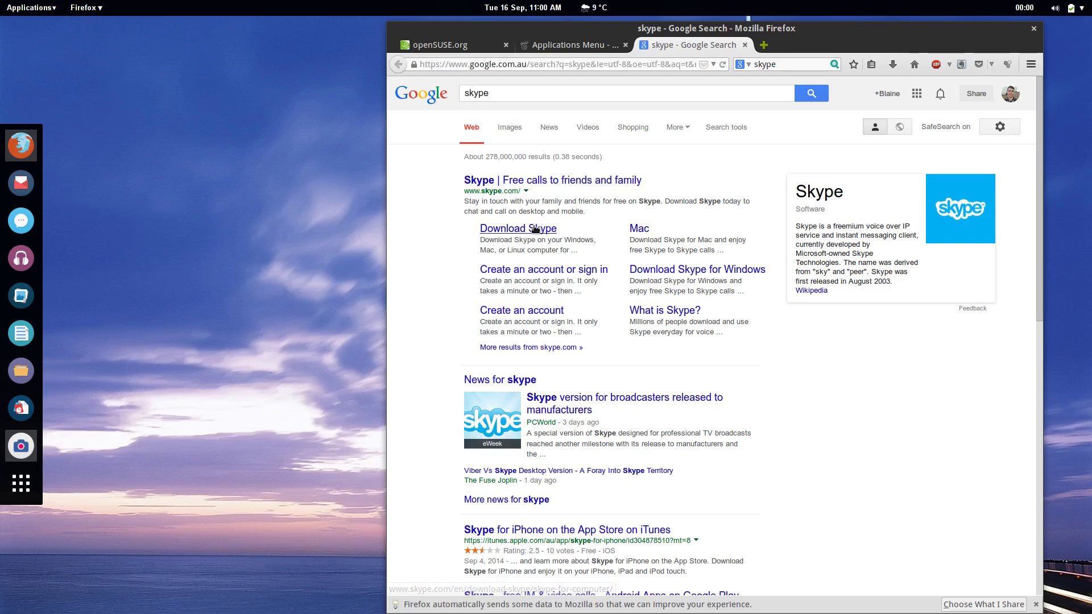
- Open the Download Skype page, request the openSUSE RPM package skype-4.3.0.37-suse.i586.rpm and cancel the file download dialog
{"action": "left_click", "coordinate": [535, 228]}
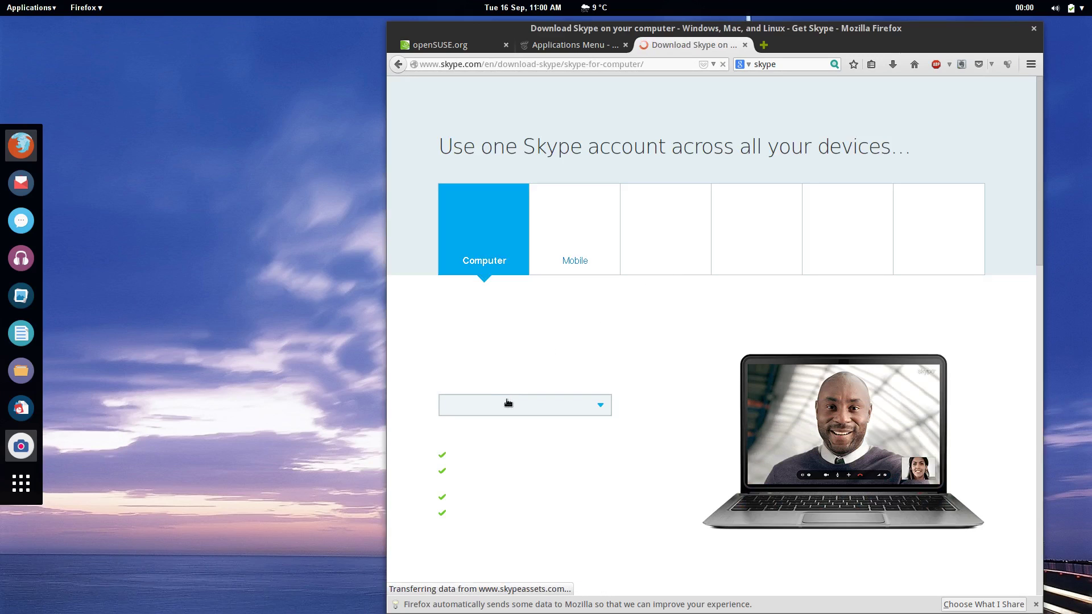
{"action": "left_click", "coordinate": [503, 415]}
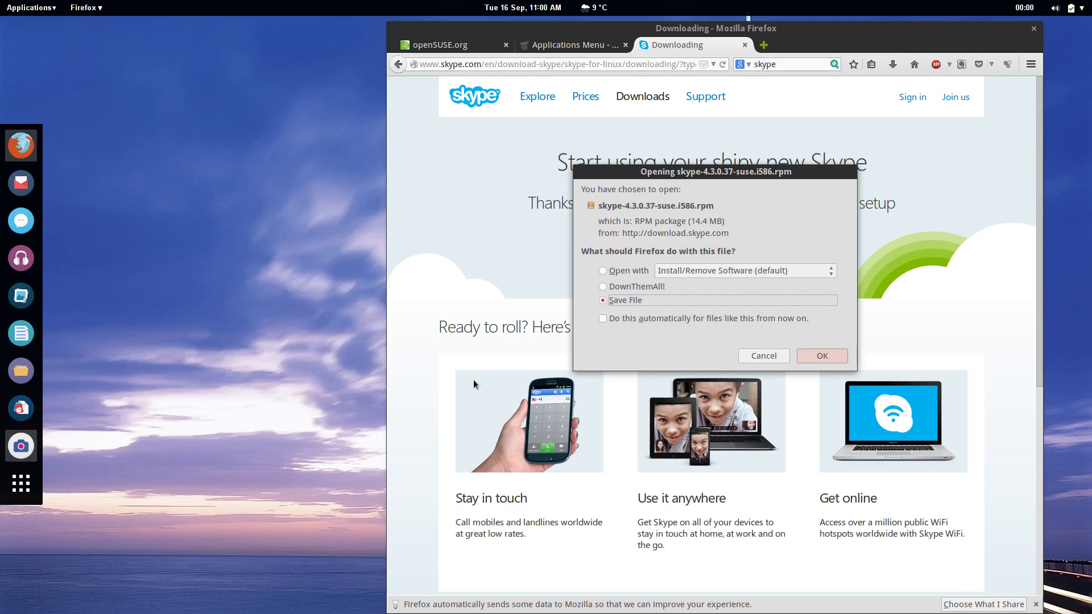
{"action": "left_click", "coordinate": [776, 355]}
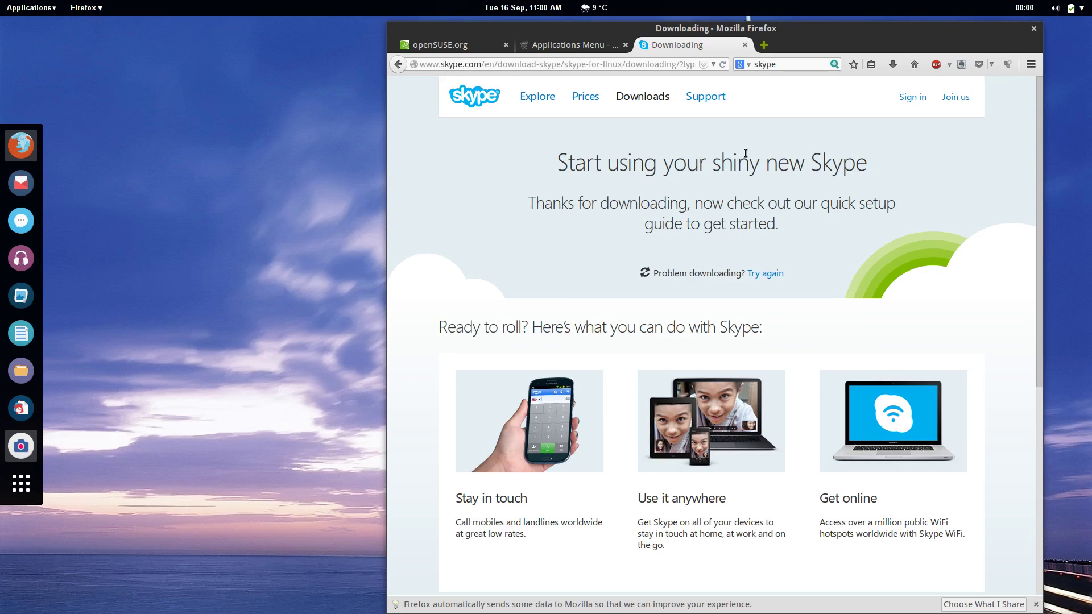
- Open The Perfect Desktop - OpenSUSE 13.1 (GNOME) howto from the browsing history in a new tab
{"action": "left_click", "coordinate": [762, 46]}
{"action": "left_click", "coordinate": [1031, 64]}
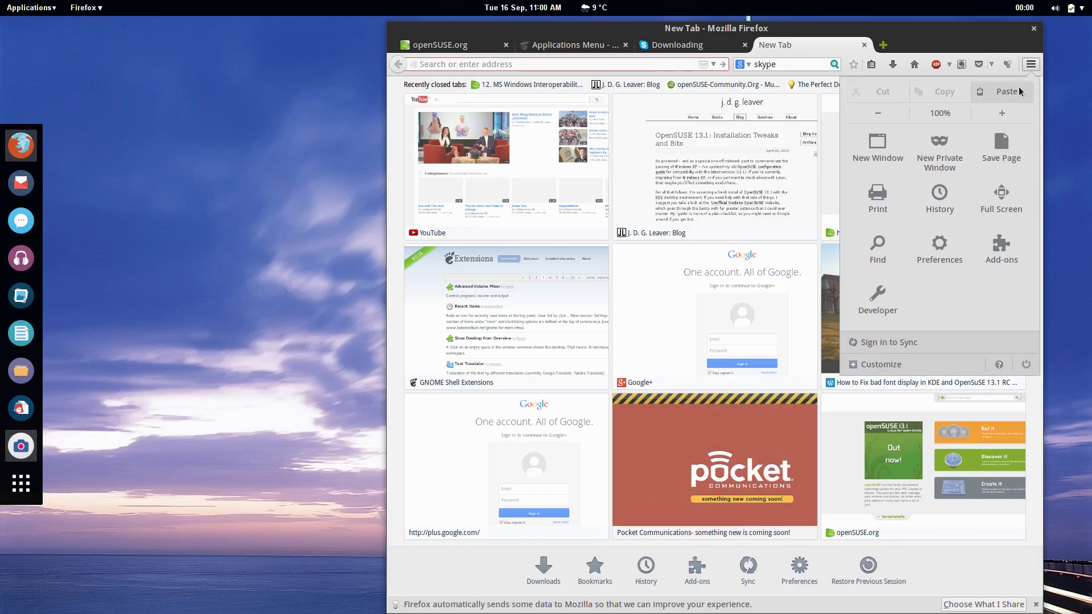
{"action": "left_click", "coordinate": [943, 204]}
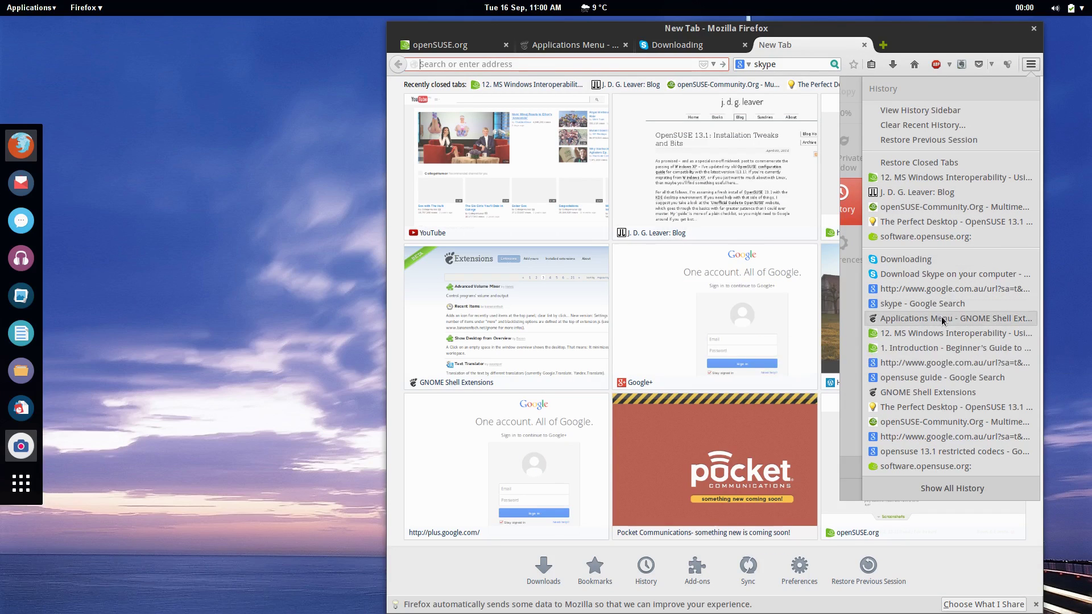
{"action": "left_click", "coordinate": [934, 411]}
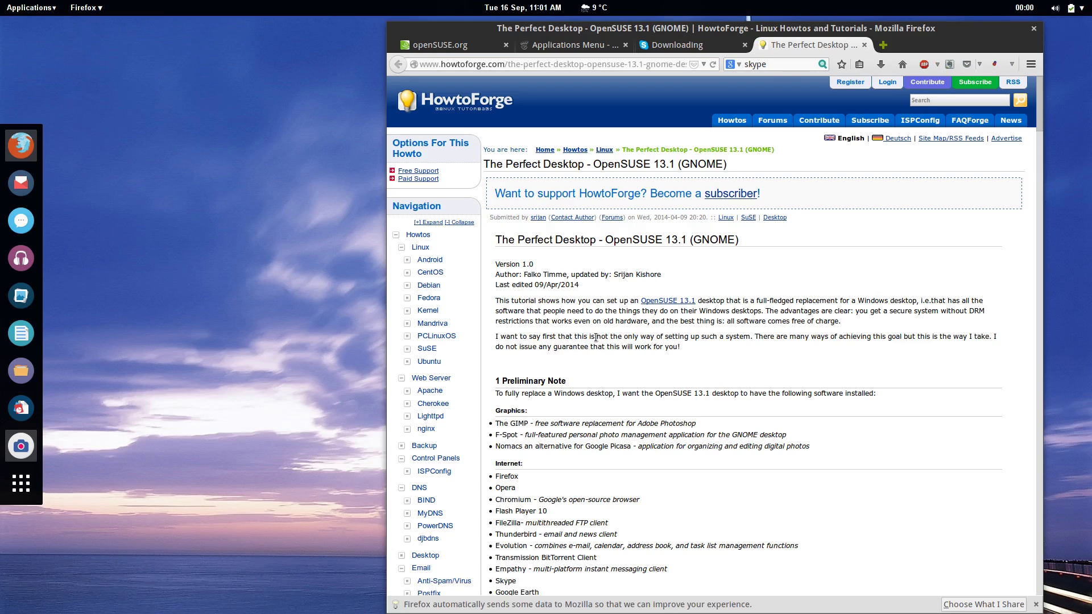
- Open page 4 of the Perfect Desktop howto and examine the Skype download and installation instructions in section 9
{"action": "scroll", "coordinate": [595, 337], "scroll_direction": "down", "scroll_amount": 20}
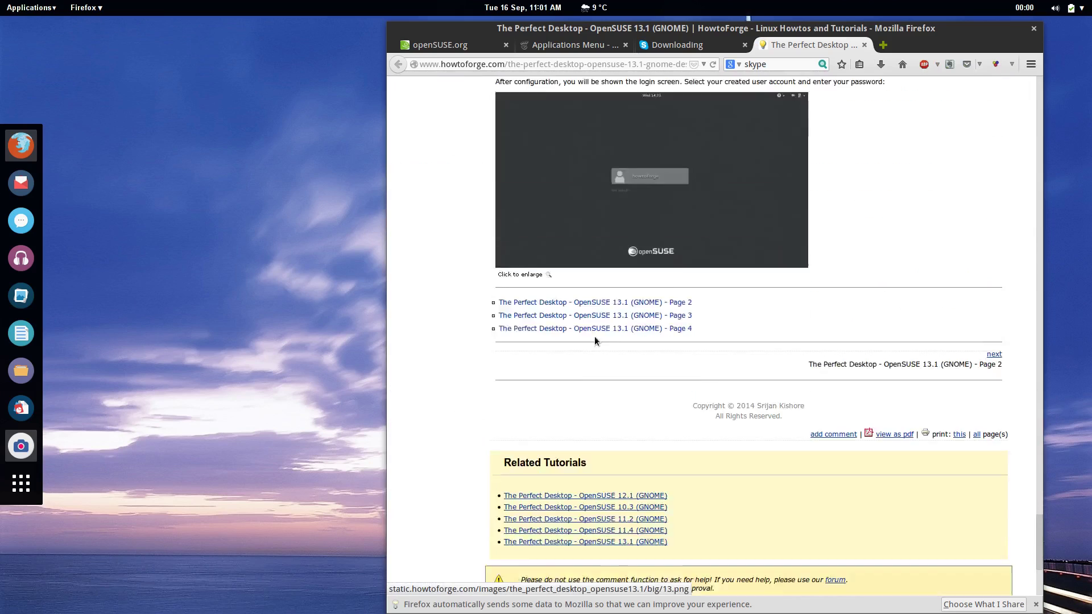
{"action": "scroll", "coordinate": [597, 342], "scroll_direction": "down", "scroll_amount": 4}
{"action": "scroll", "coordinate": [597, 343], "scroll_direction": "up", "scroll_amount": 6}
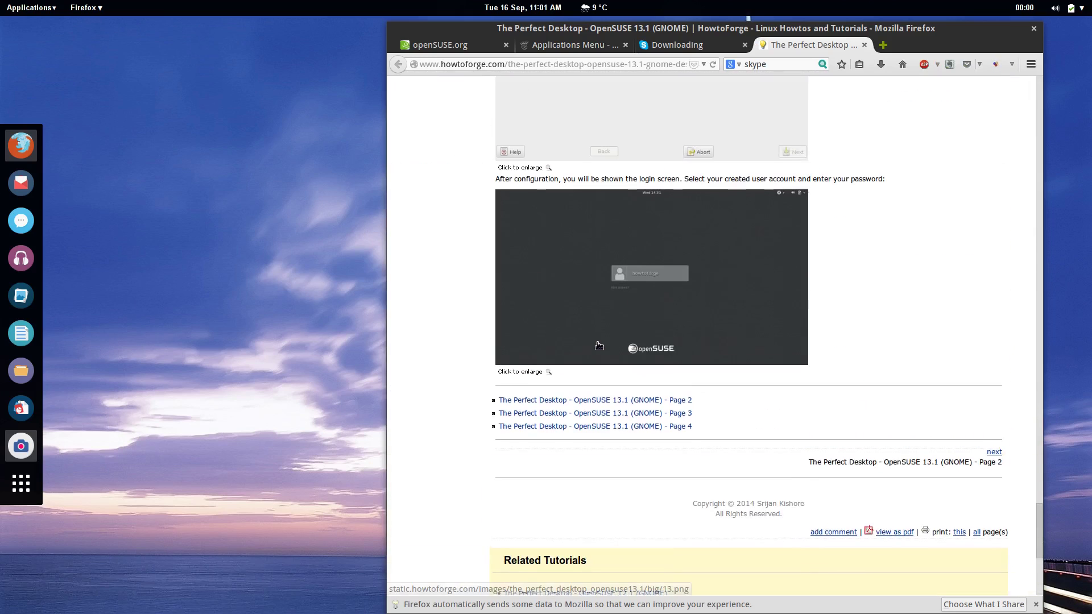
{"action": "left_click", "coordinate": [638, 427]}
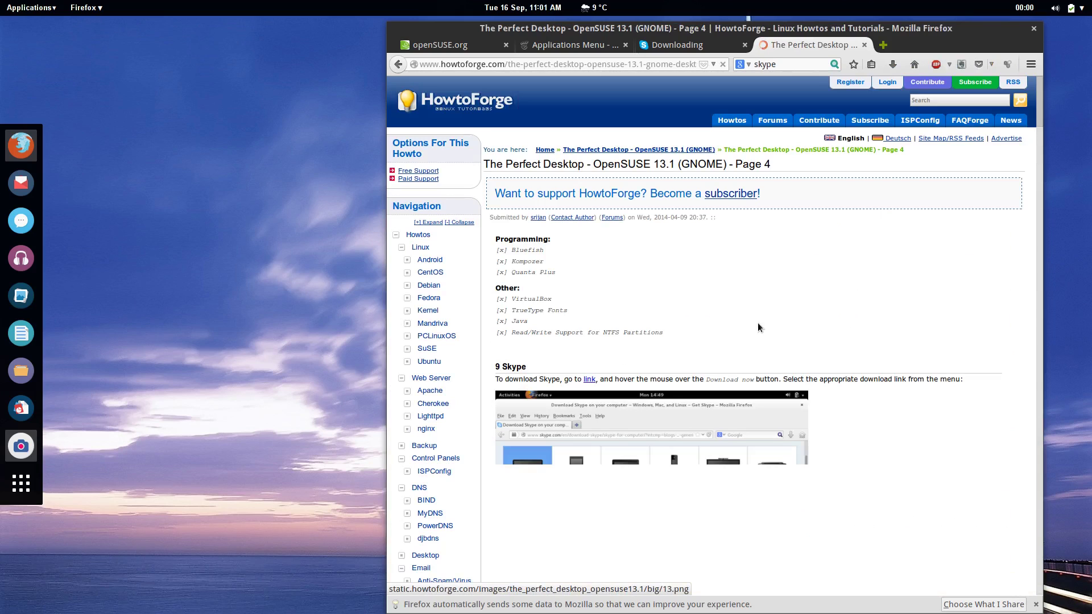
{"action": "scroll", "coordinate": [757, 324], "scroll_direction": "down", "scroll_amount": 5}
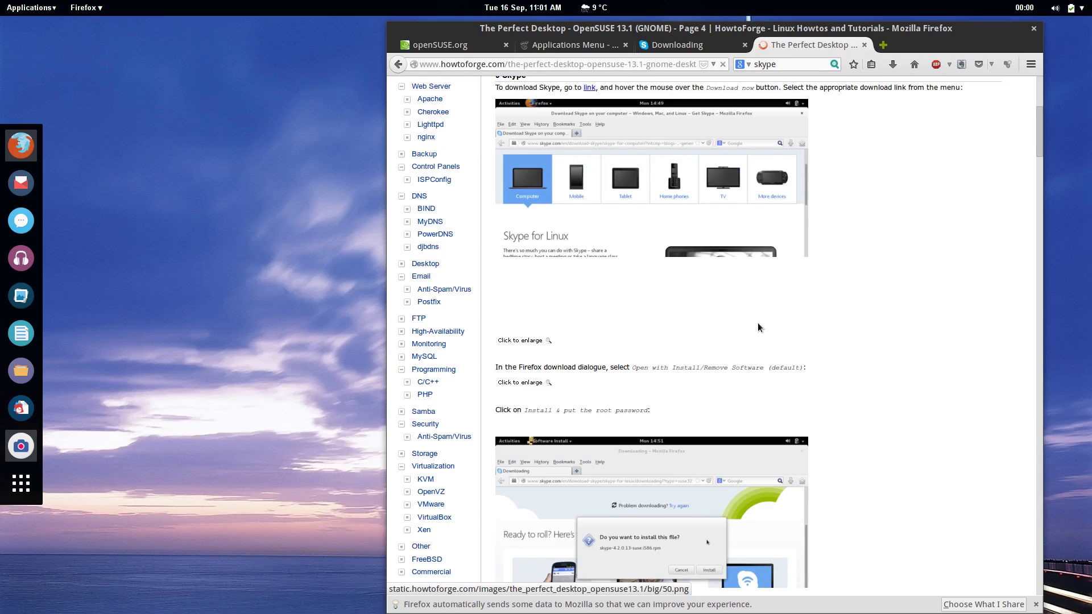
{"action": "scroll", "coordinate": [758, 328], "scroll_direction": "down", "scroll_amount": 2}
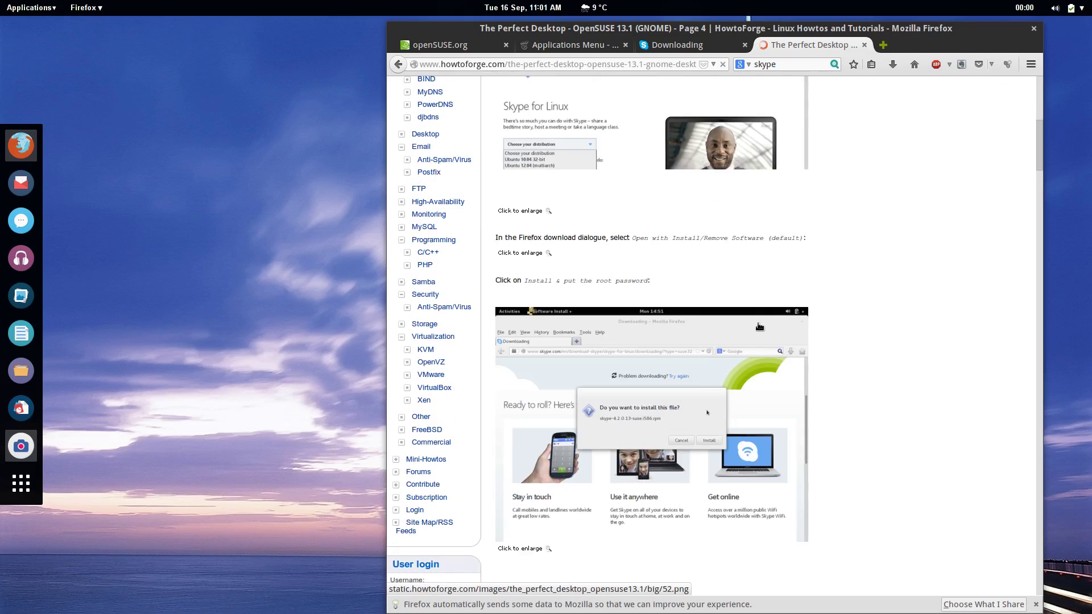
{"action": "scroll", "coordinate": [759, 326], "scroll_direction": "down", "scroll_amount": 5}
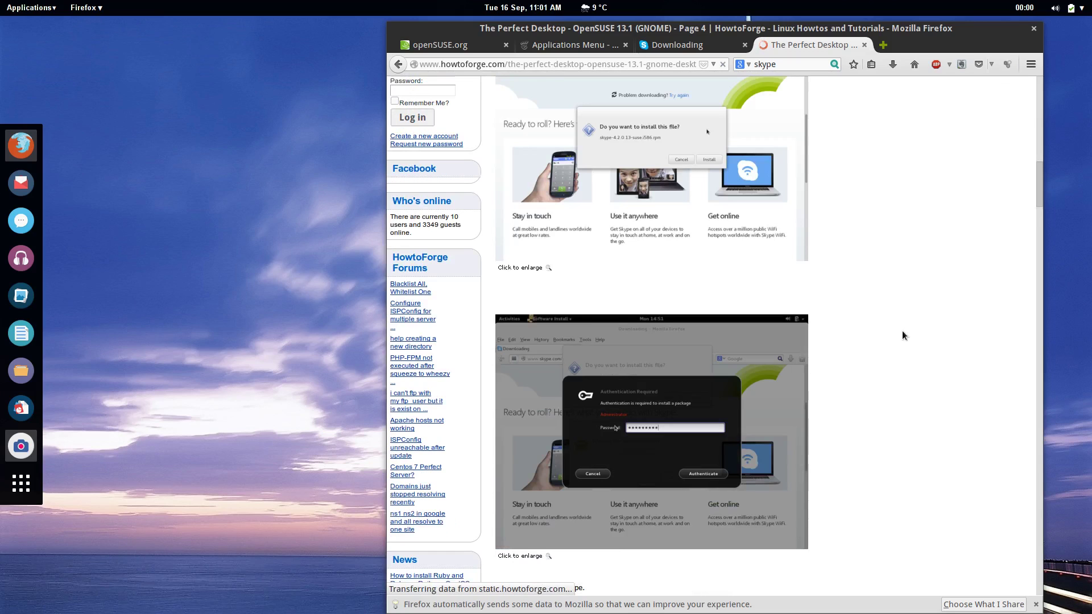
{"action": "mouse_move", "coordinate": [1030, 196]}
{"action": "left_mouse_down"}
{"action": "mouse_move", "coordinate": [1030, 230]}
{"action": "mouse_move", "coordinate": [1038, 210]}
{"action": "left_mouse_up"}
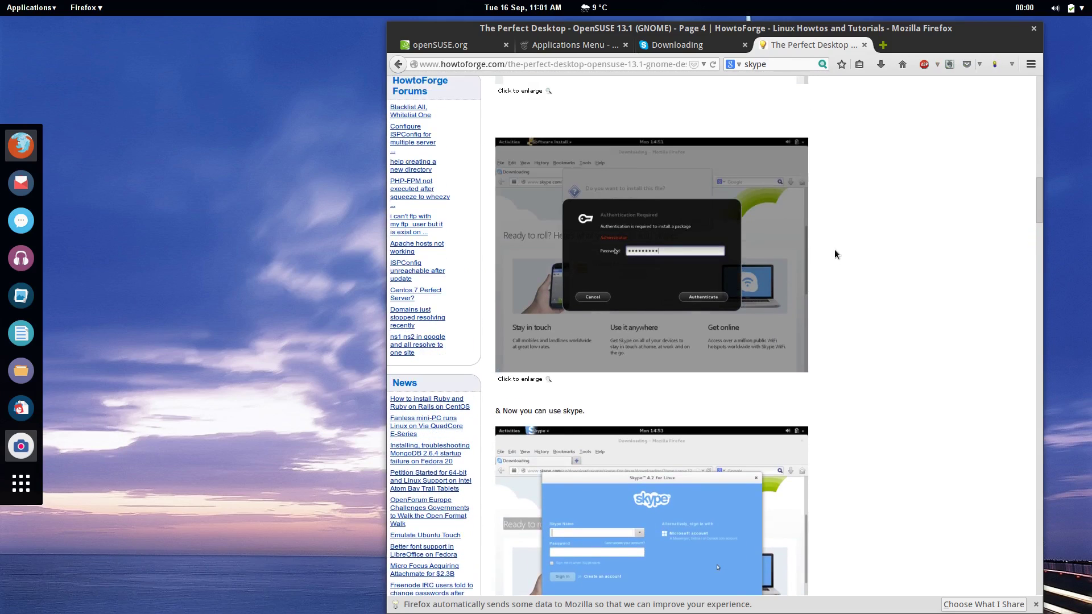
- Launch Tweak Tool through a desktop search for "tweak" and examine its full list of shell extensions
{"action": "key", "text": "super"}
{"action": "type", "text": "tweak"}
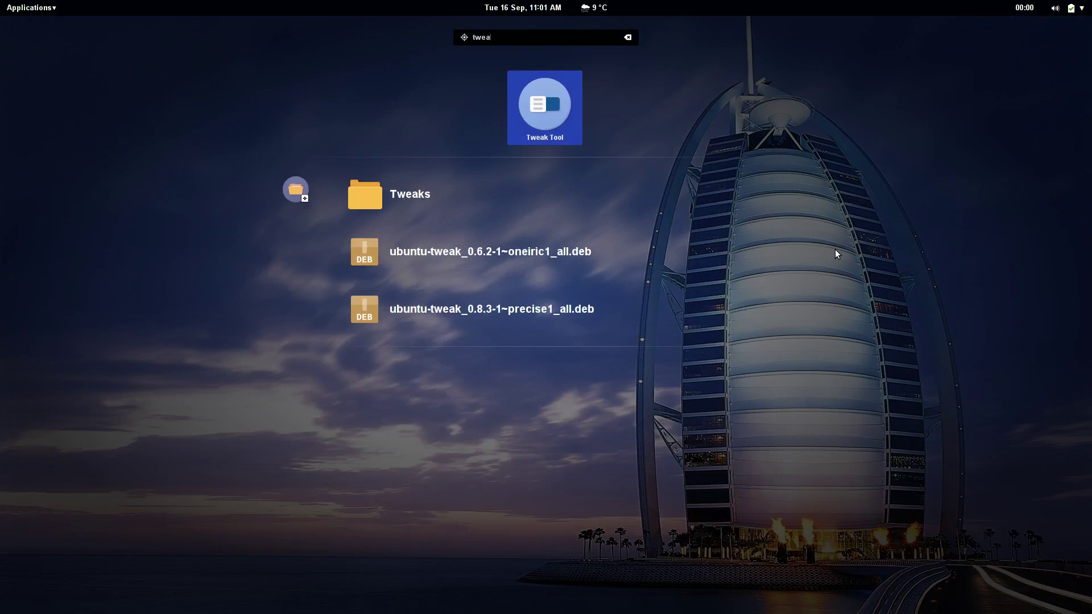
{"action": "key", "text": "Return"}
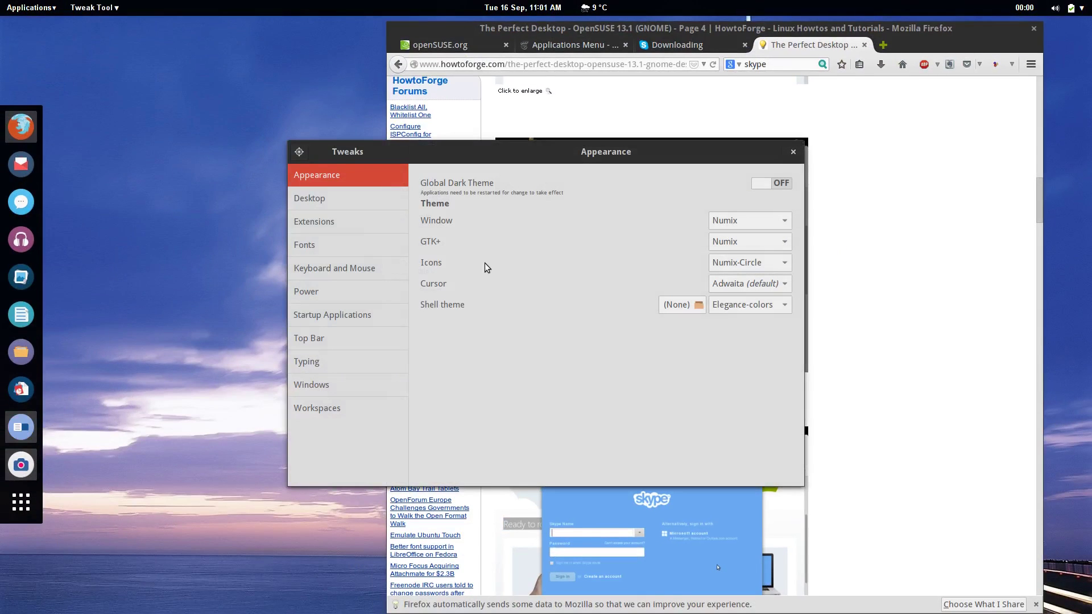
{"action": "left_click", "coordinate": [316, 223]}
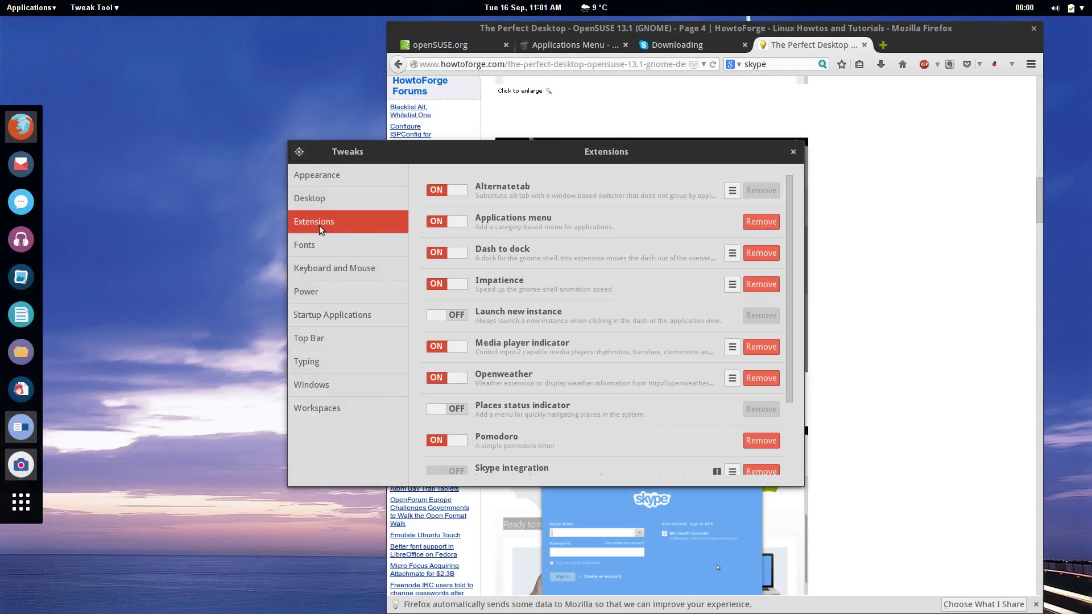
{"action": "scroll", "coordinate": [639, 307], "scroll_direction": "down", "scroll_amount": 3}
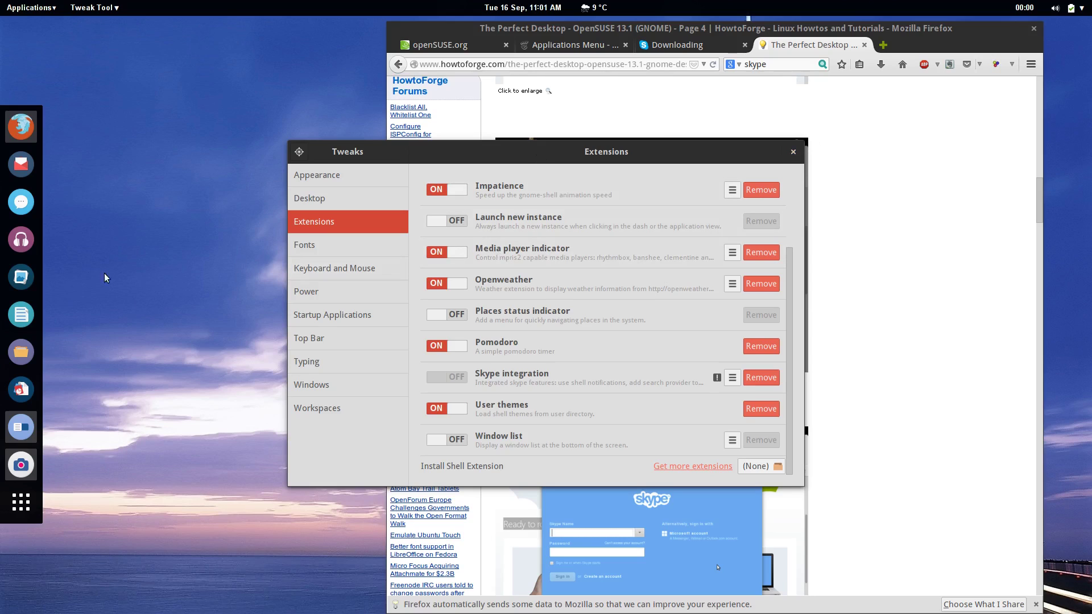
- Open and close Rhythmbox, and review the Tweaks extensions list again from Alternatetab to Window list
{"action": "left_click", "coordinate": [26, 253]}
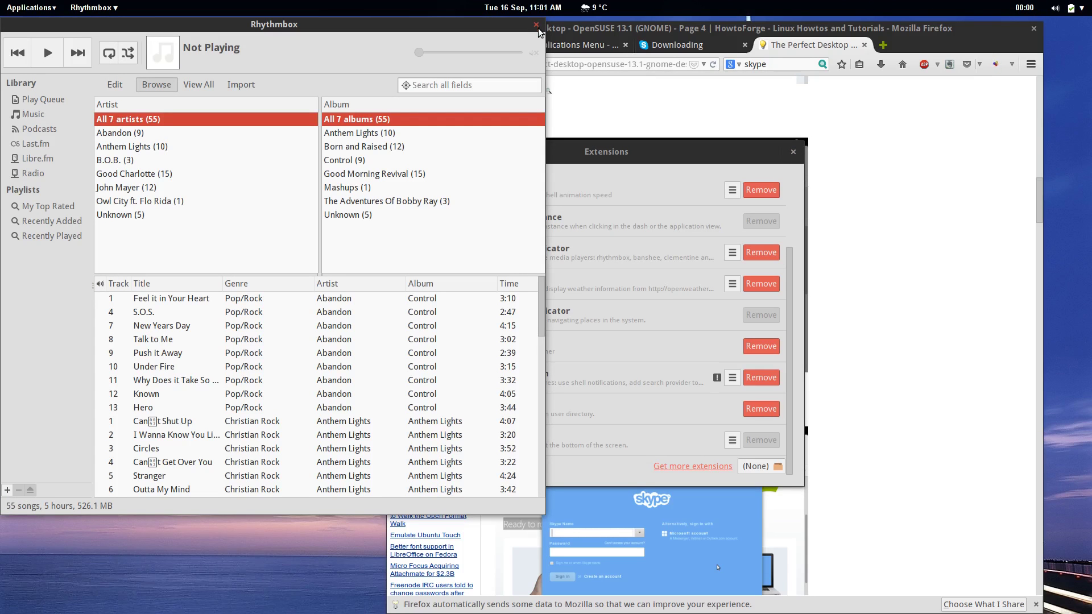
{"action": "left_click", "coordinate": [537, 27]}
{"action": "scroll", "coordinate": [476, 351], "scroll_direction": "up", "scroll_amount": 2}
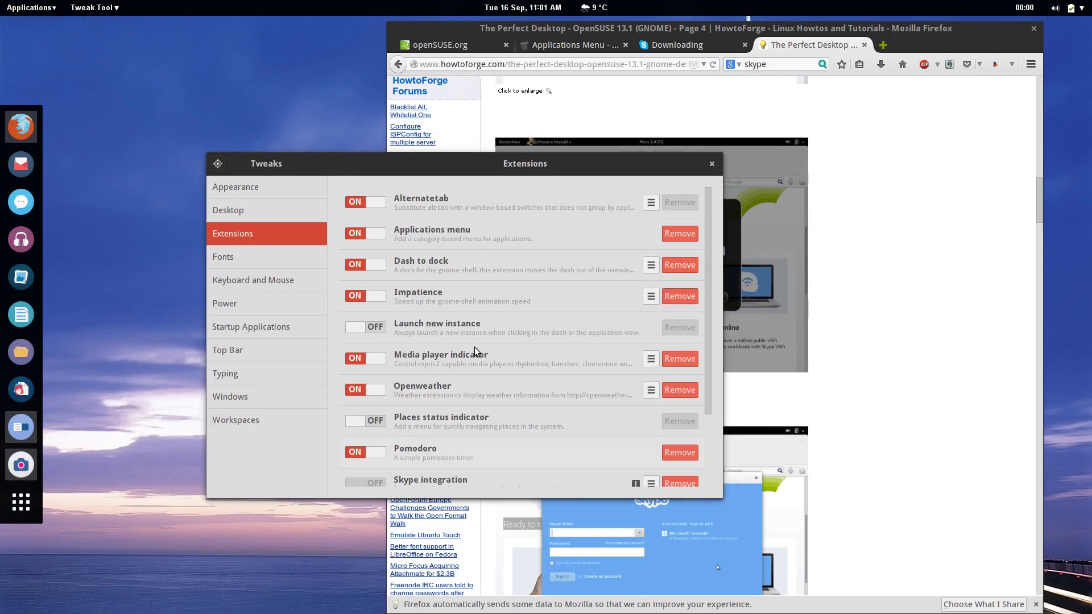
{"action": "scroll", "coordinate": [476, 351], "scroll_direction": "down", "scroll_amount": 3}
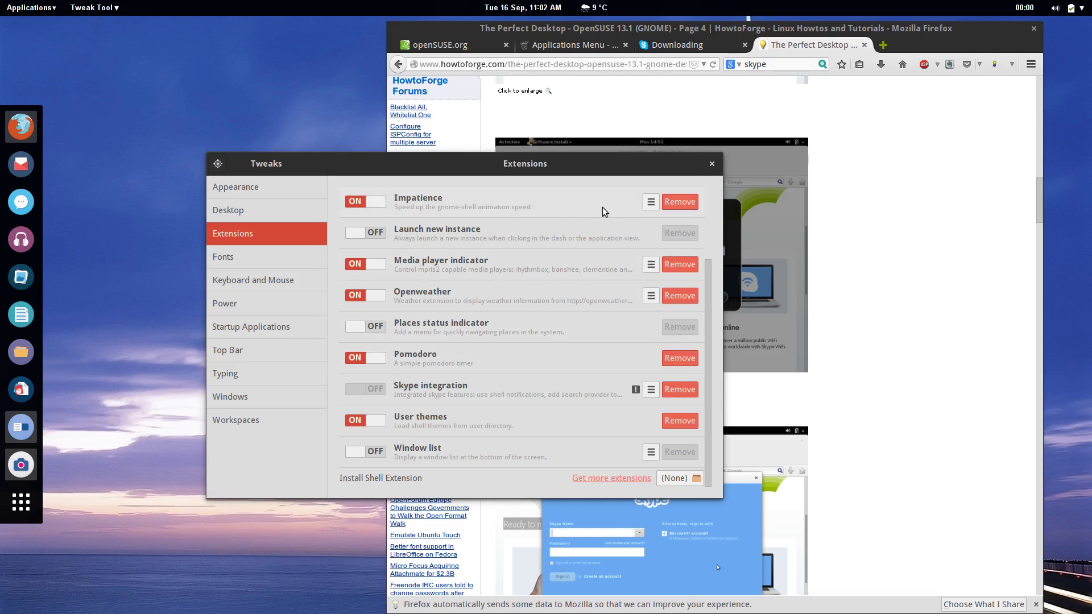
- Close Tweak Tool and open the properties of hotel_burj_al_arab-1920x1080.jpg from the Home folder in Files
{"action": "left_click", "coordinate": [711, 163]}
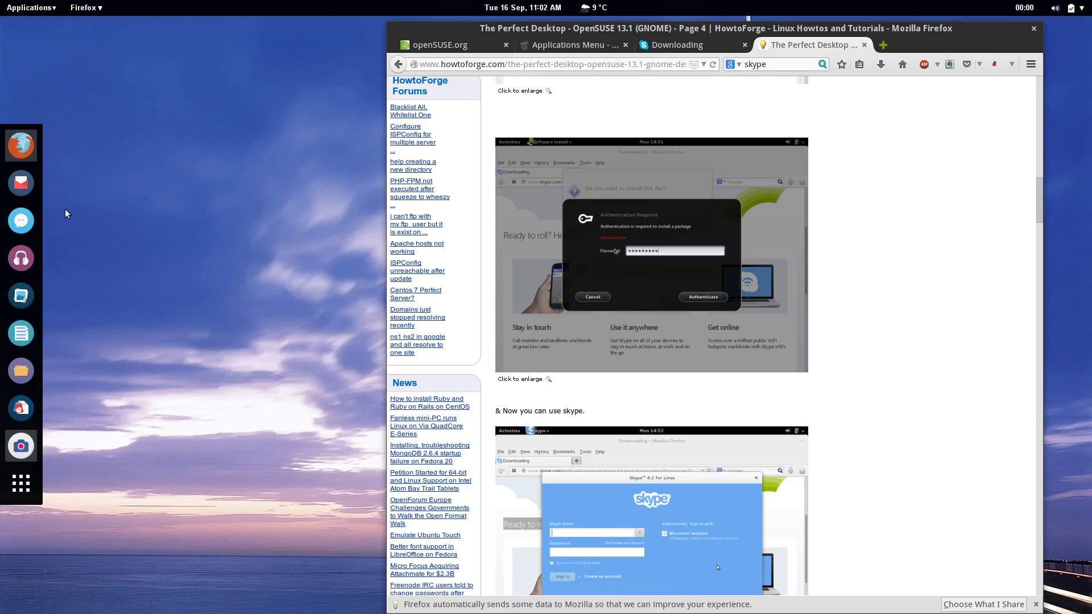
{"action": "left_click", "coordinate": [21, 370]}
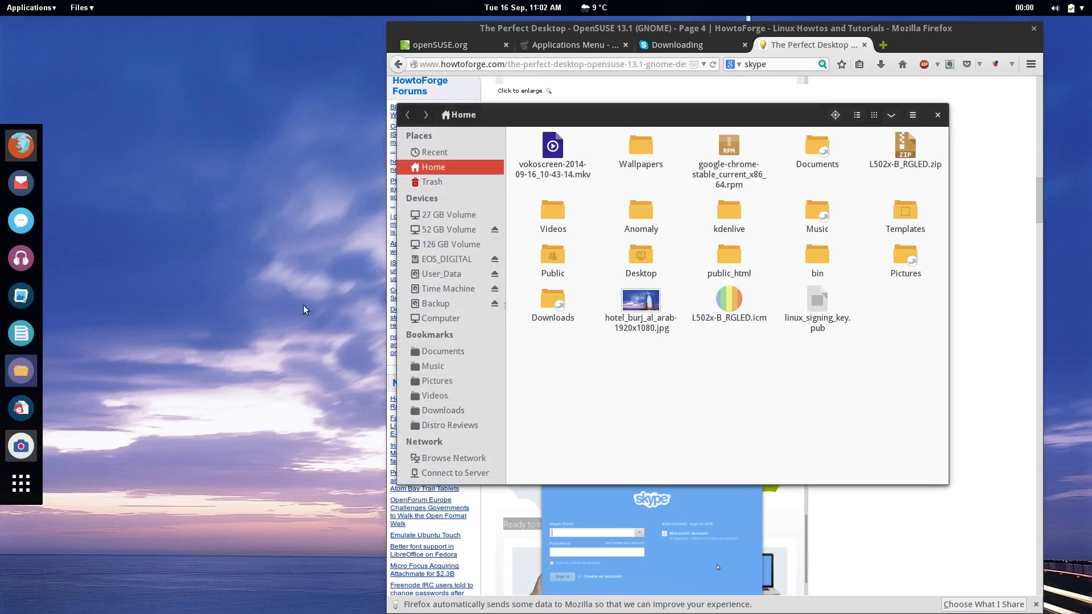
{"action": "right_click", "coordinate": [643, 314]}
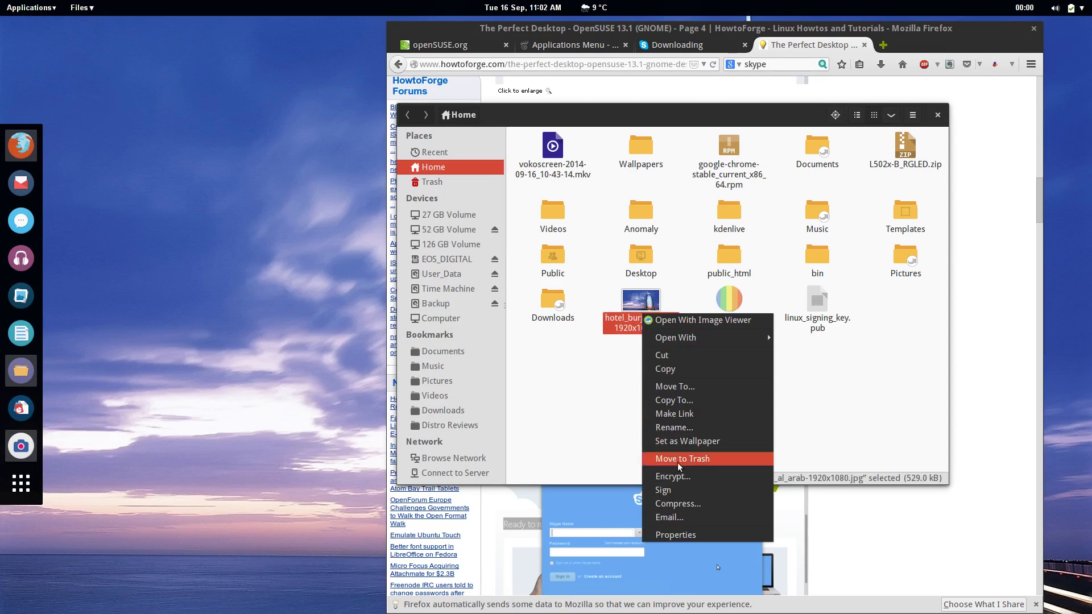
{"action": "left_click", "coordinate": [691, 534]}
- Examine the applications offered for opening the JPEG image, and close its properties without changing the default
{"action": "left_click", "coordinate": [472, 177]}
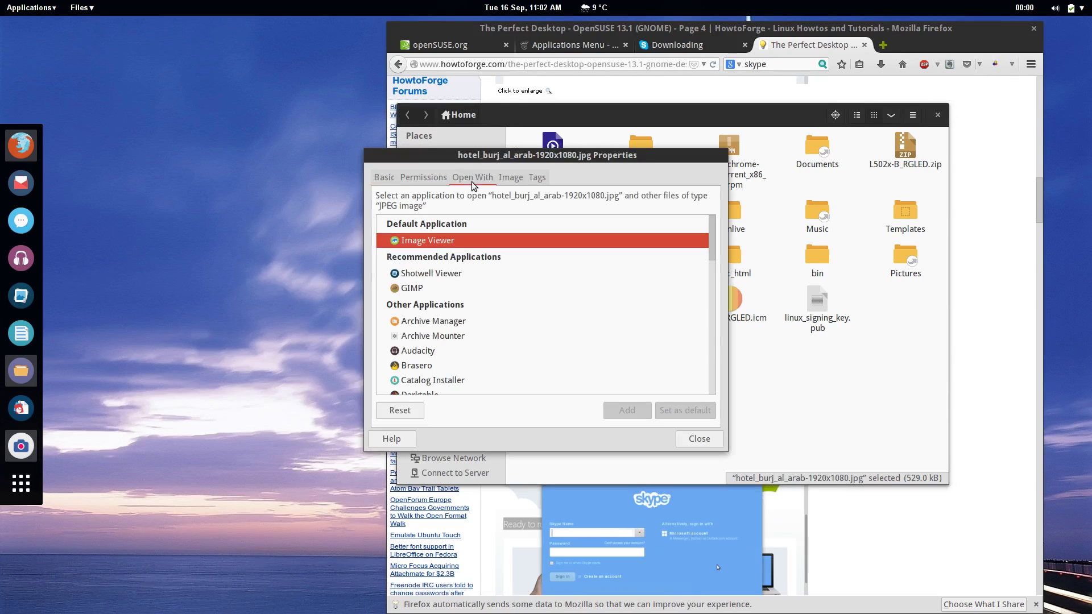
{"action": "scroll", "coordinate": [488, 267], "scroll_direction": "down", "scroll_amount": 5}
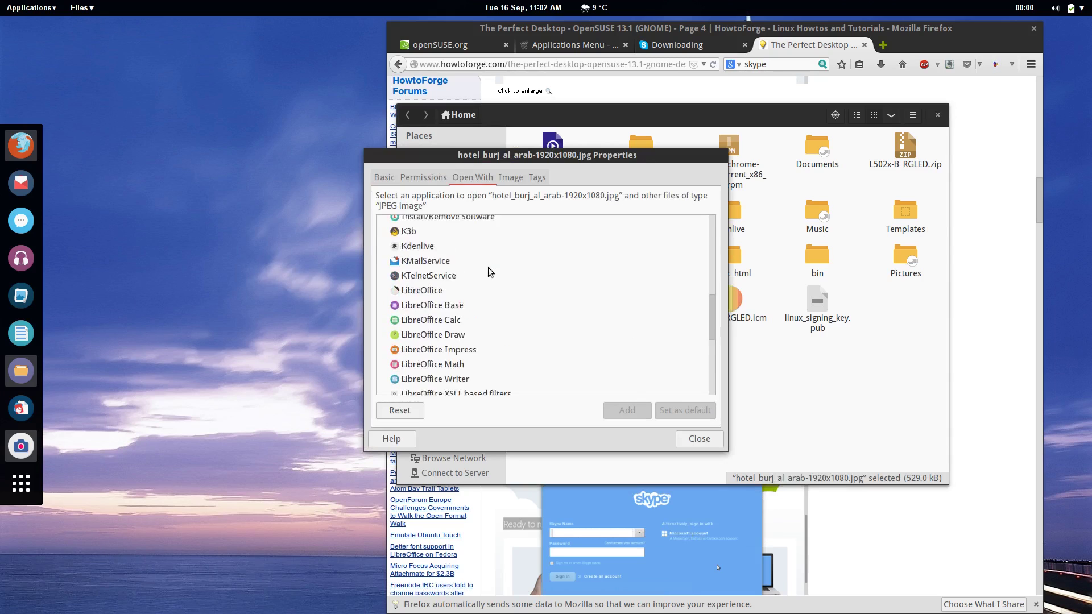
{"action": "scroll", "coordinate": [488, 267], "scroll_direction": "up", "scroll_amount": 5}
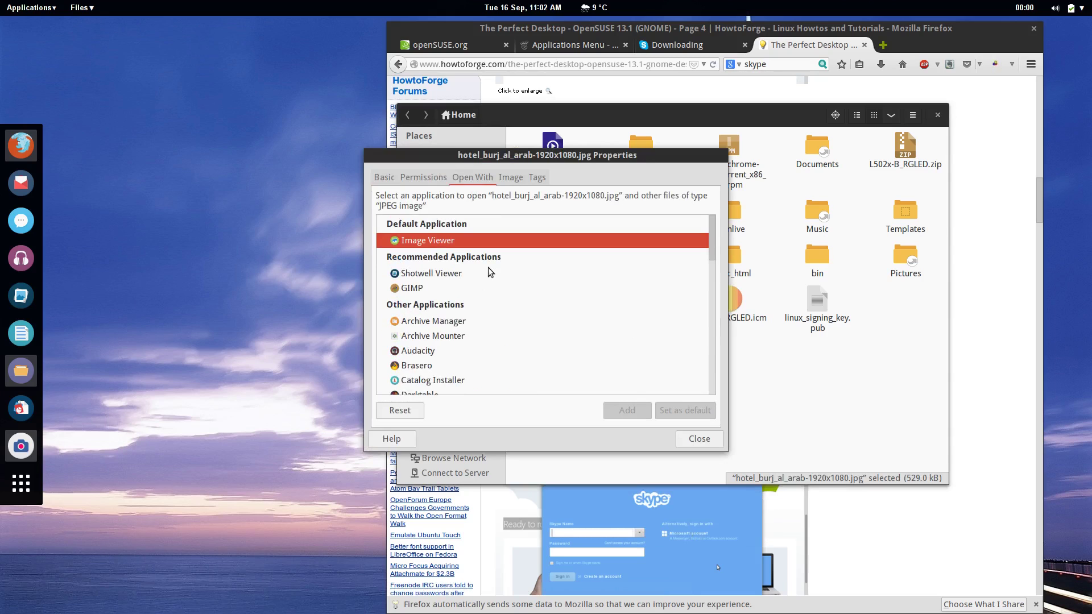
{"action": "left_click", "coordinate": [700, 439]}
{"action": "left_click", "coordinate": [665, 401]}
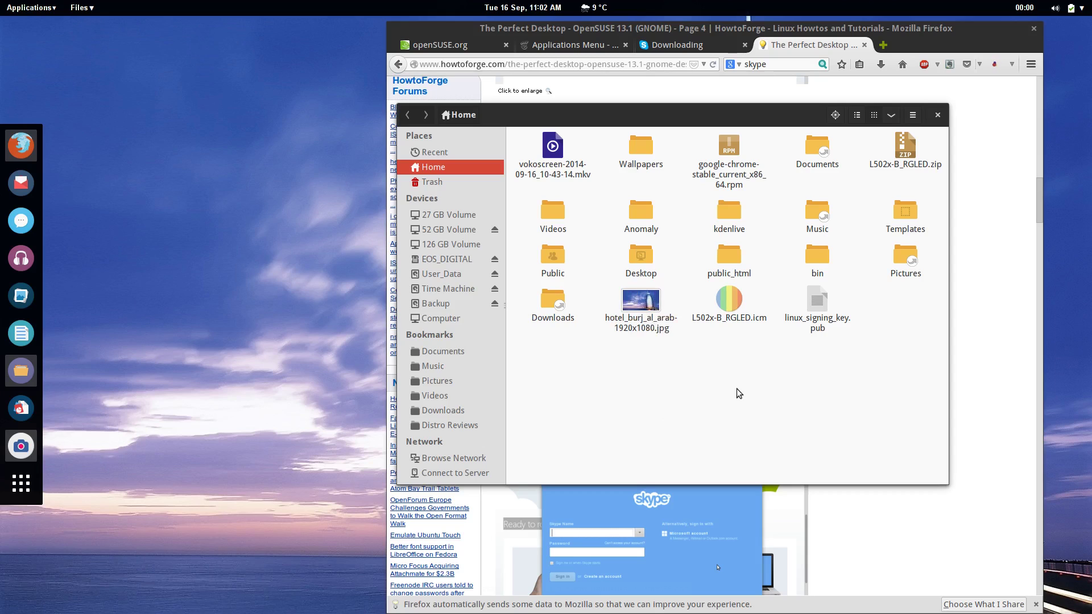
- Select L502x-B_RGLED.icm in the Home folder and open the Color settings through a desktop search for "color"
{"action": "left_click_drag", "start_coordinate": [562, 114], "coordinate": [417, 116]}
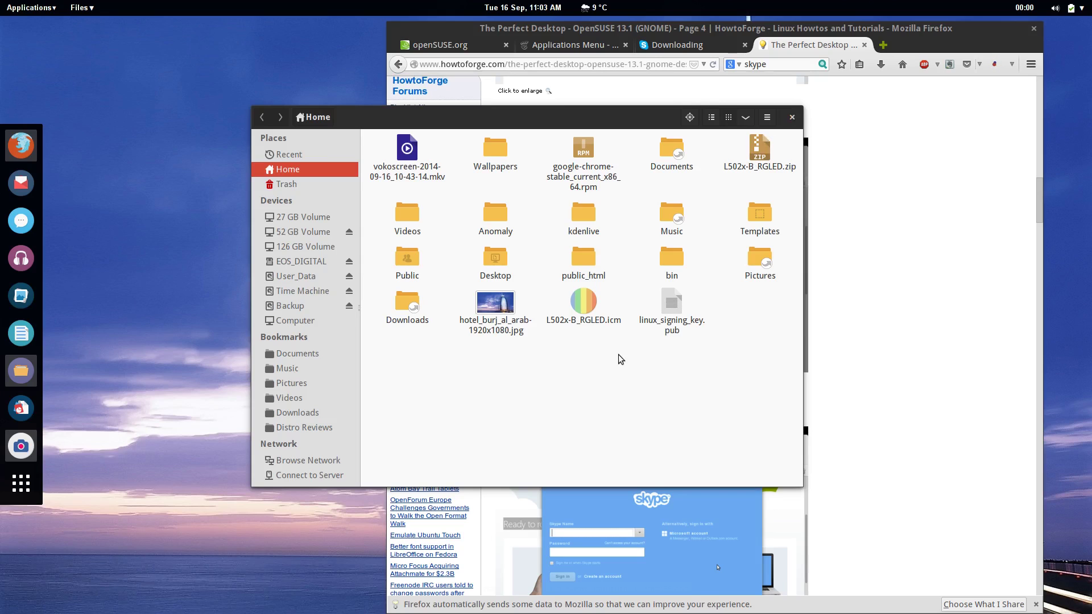
{"action": "left_click", "coordinate": [593, 320]}
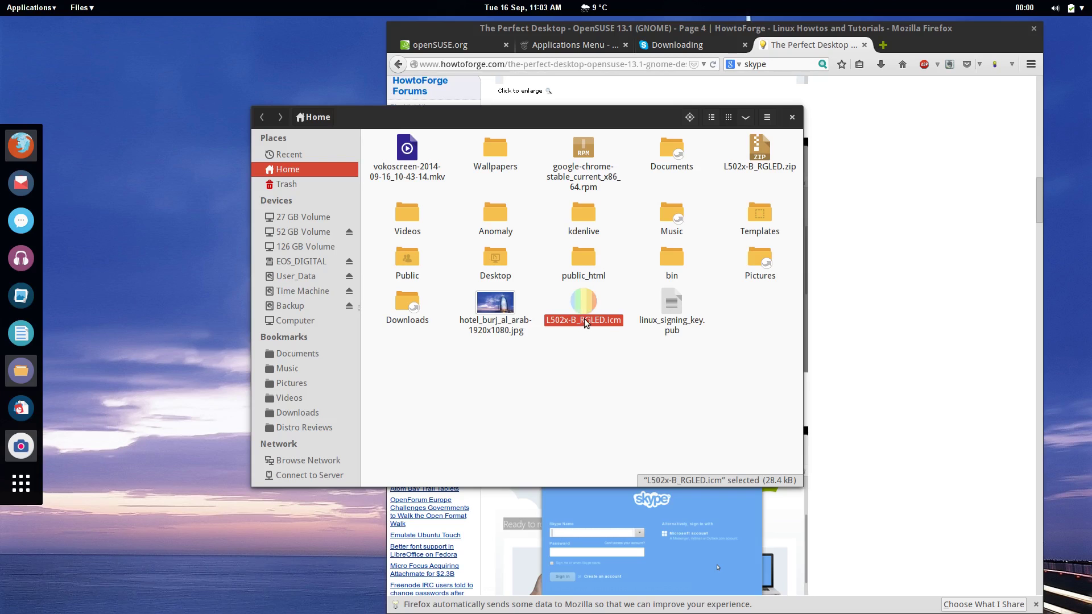
{"action": "key", "text": "super"}
{"action": "type", "text": "color"}
{"action": "key", "text": "Down"}
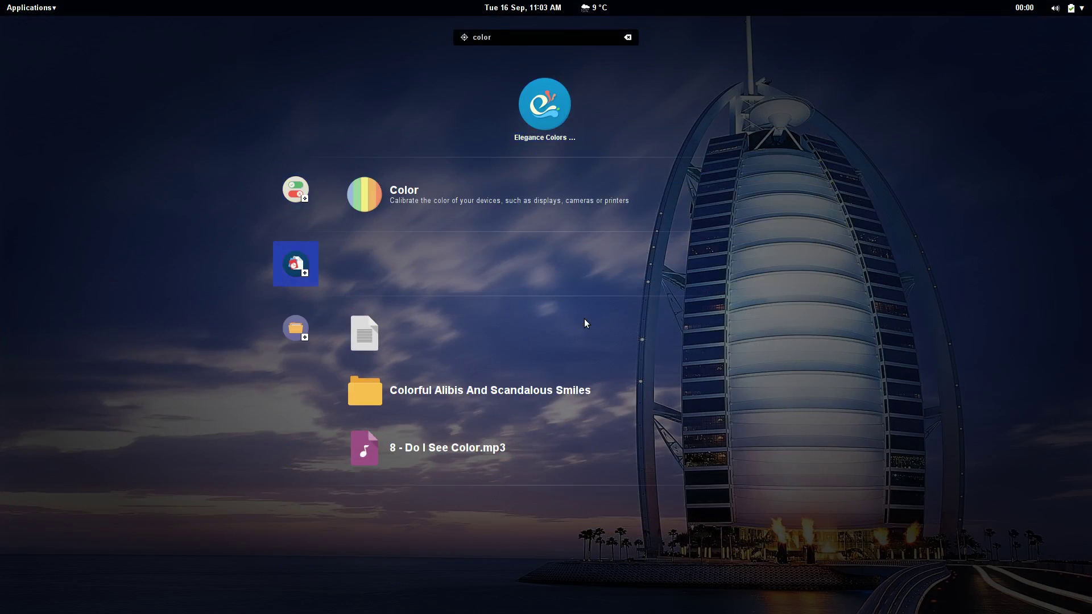
{"action": "key", "text": "Tab"}
{"action": "key", "text": "Return"}
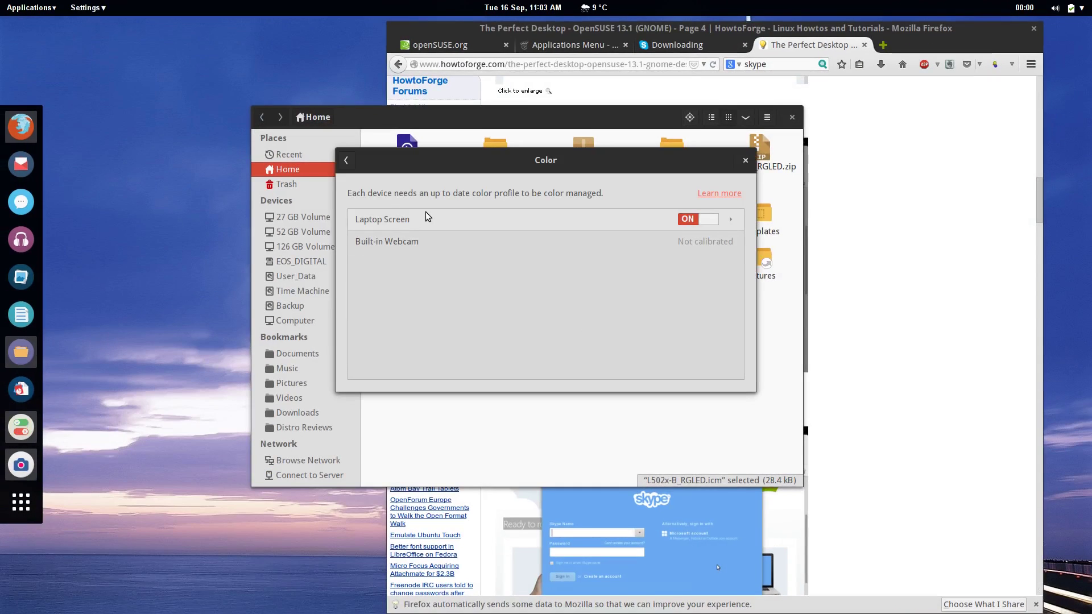
- Expand the Laptop Screen's color profiles and open the details of the Spyder2express profile
{"action": "left_click", "coordinate": [347, 160]}
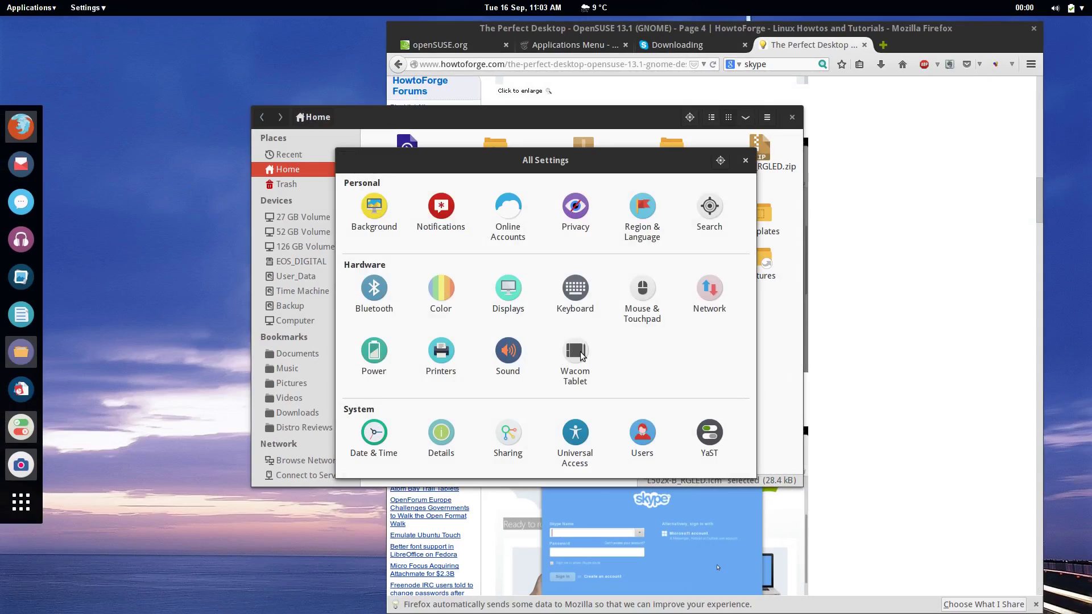
{"action": "left_click", "coordinate": [731, 221]}
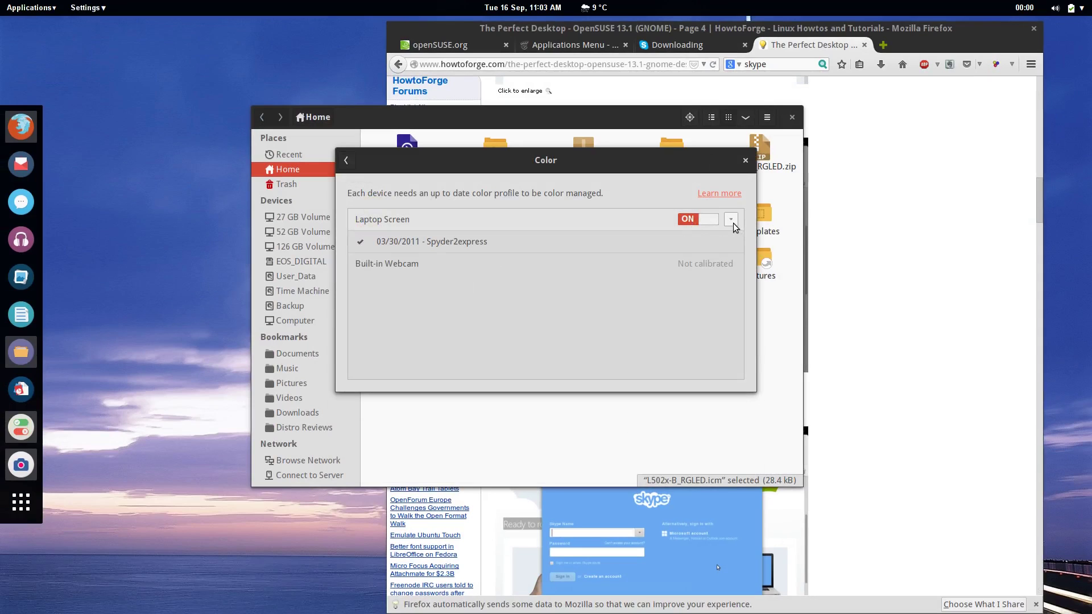
{"action": "left_click", "coordinate": [511, 247]}
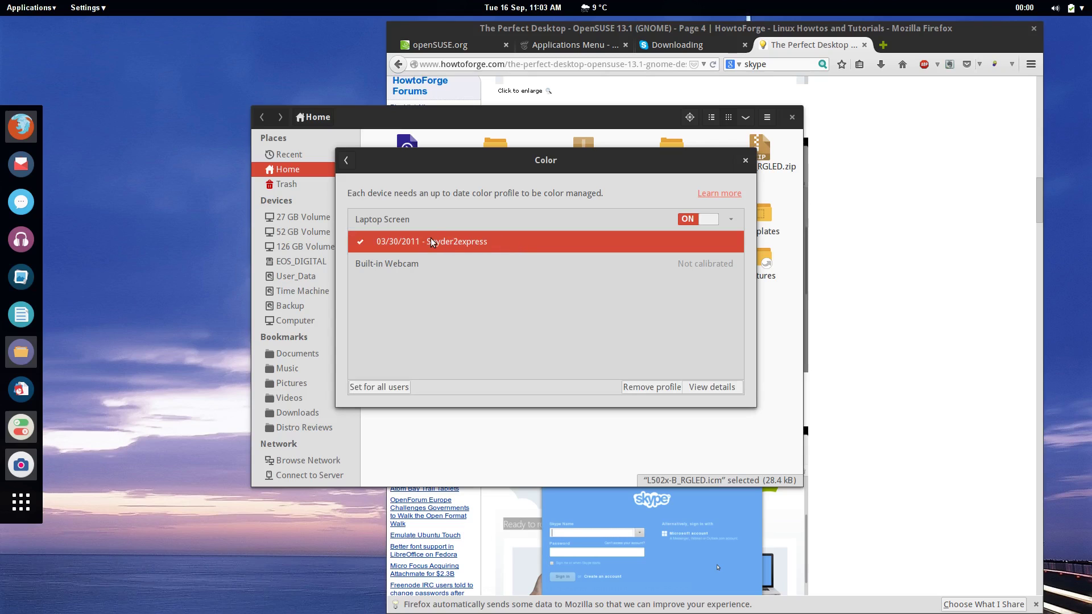
{"action": "left_click", "coordinate": [707, 390]}
- Review the profile's CIE 1931, VCGT, From sRGB, To sRGB and Metadata views, and close its details
{"action": "left_click", "coordinate": [452, 162]}
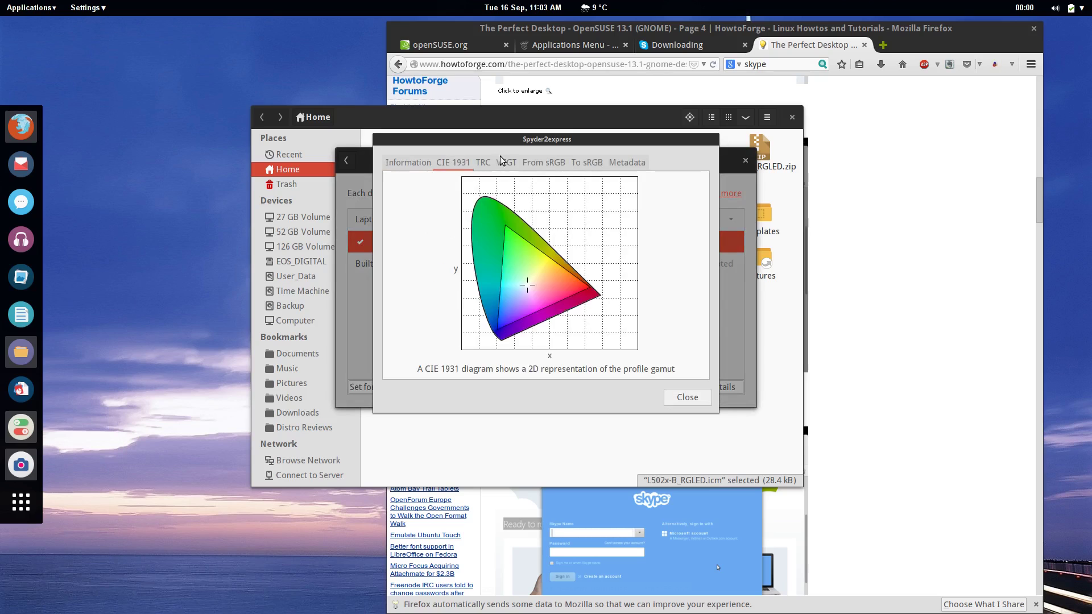
{"action": "left_click", "coordinate": [515, 163]}
{"action": "left_click", "coordinate": [546, 164]}
{"action": "left_click", "coordinate": [589, 162]}
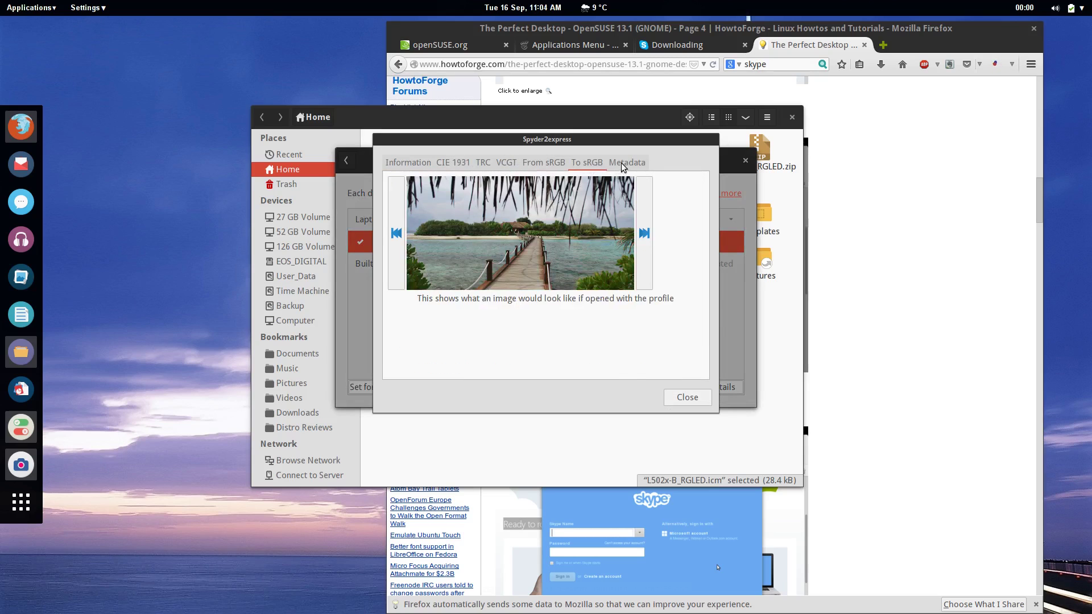
{"action": "left_click", "coordinate": [623, 162]}
{"action": "left_click", "coordinate": [685, 397]}
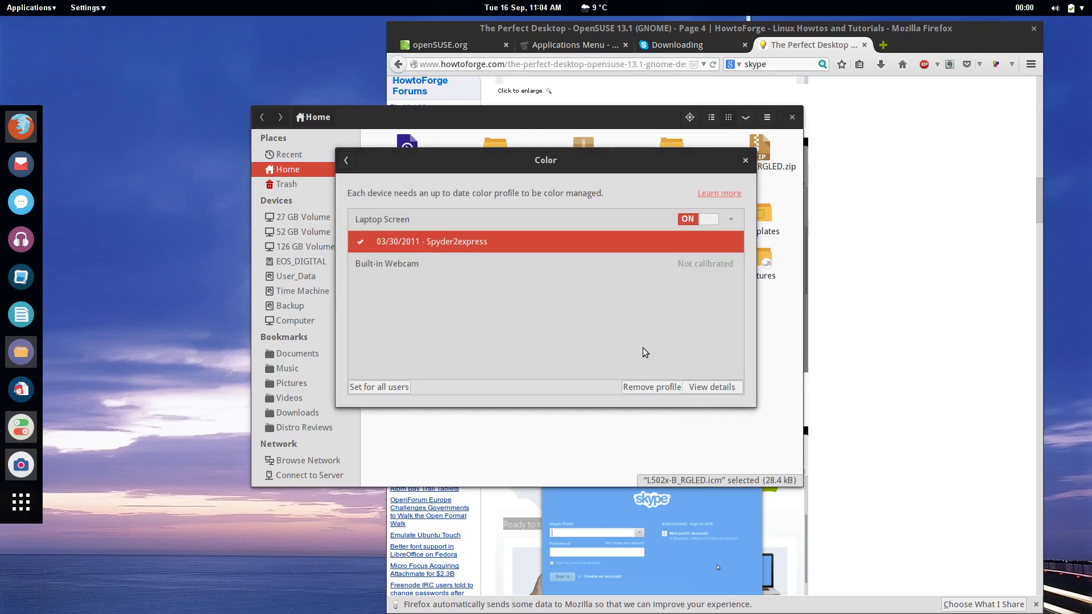
- Close the Settings and Files windows and quit Firefox with all its open tabs, clearing the desktop
{"action": "left_click", "coordinate": [348, 161]}
{"action": "left_click", "coordinate": [745, 161]}
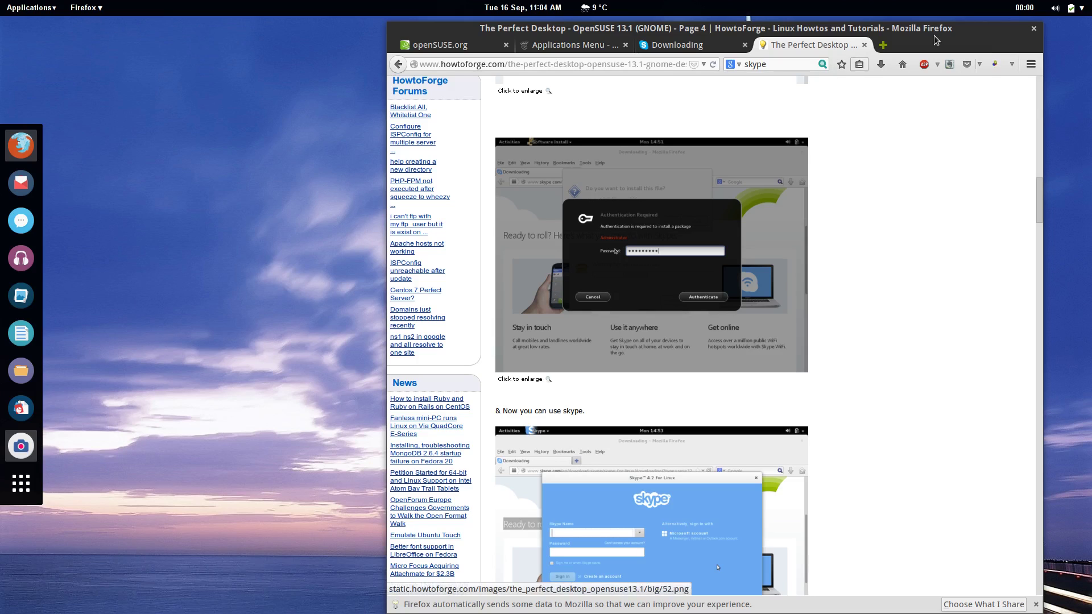
{"action": "left_click", "coordinate": [1034, 33]}
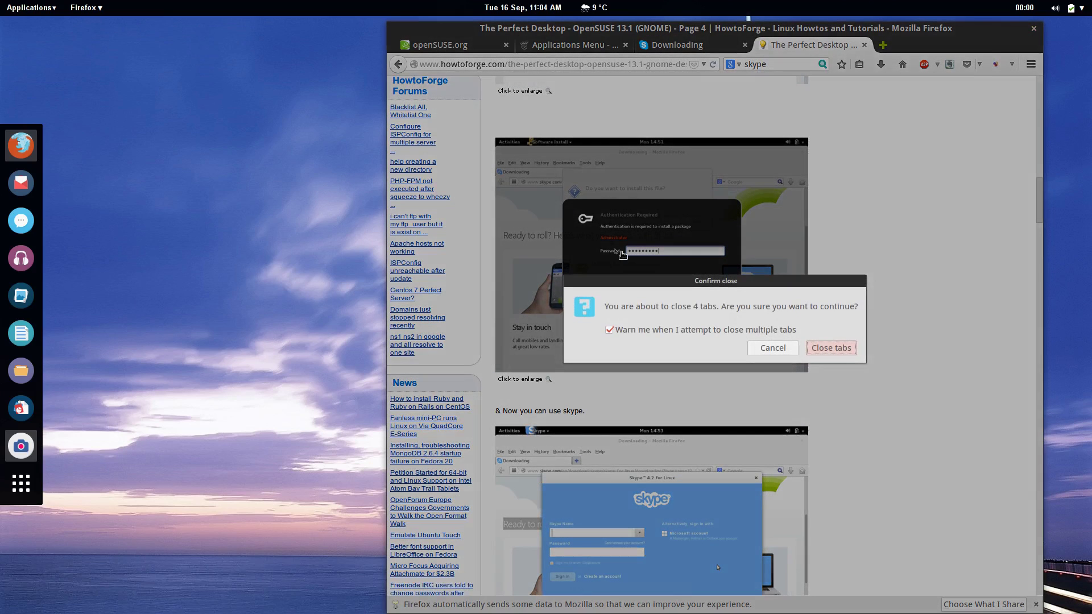
{"action": "left_click", "coordinate": [831, 348]}
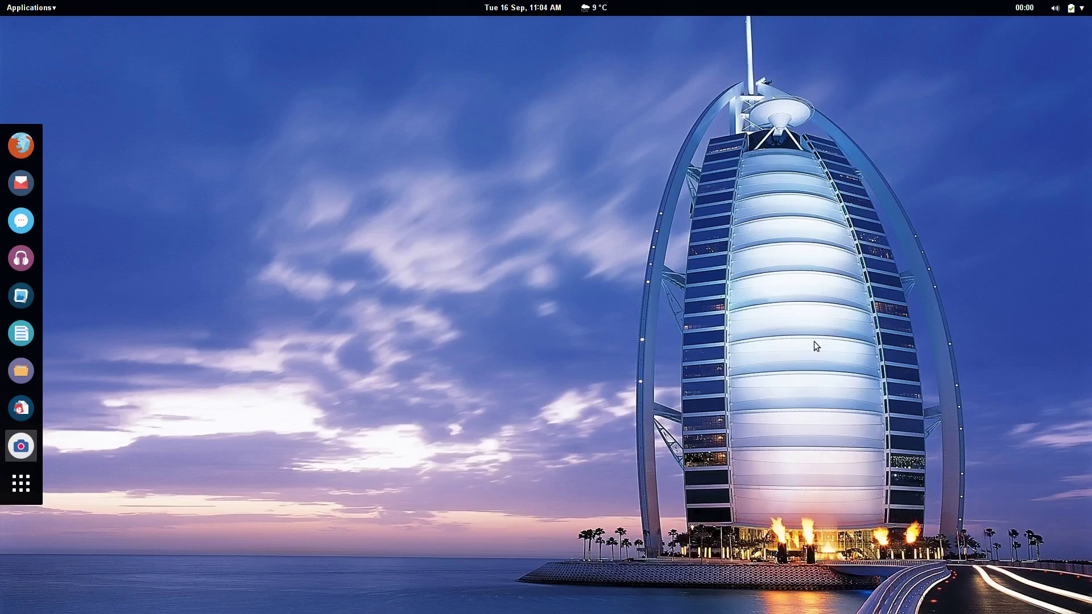